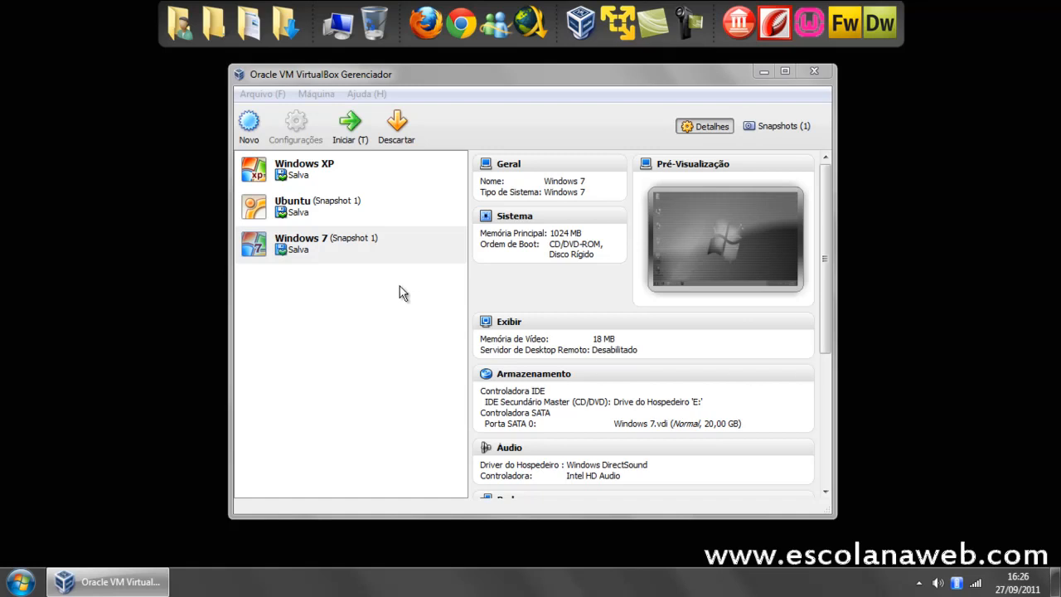
# Step: Start the Windows XP virtual machine
pyautogui.click(368, 254)
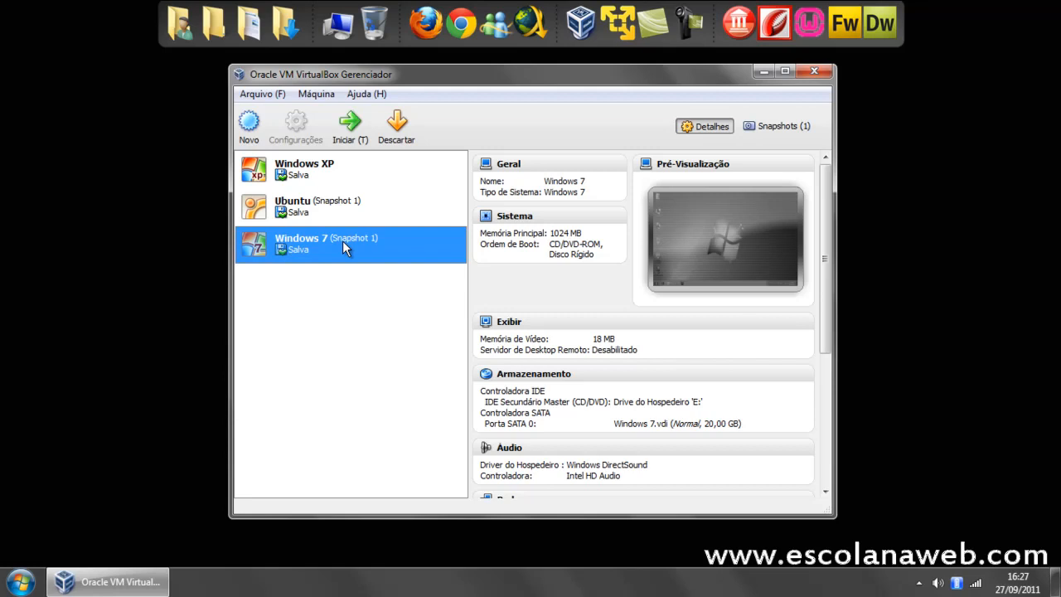
pyautogui.click(316, 173)
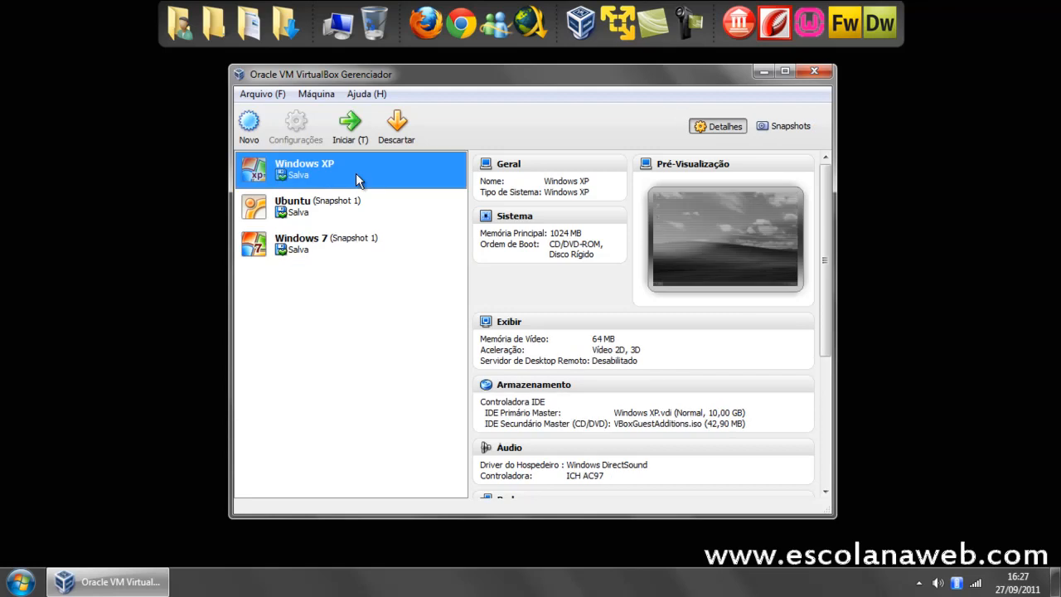
pyautogui.doubleClick(316, 172)
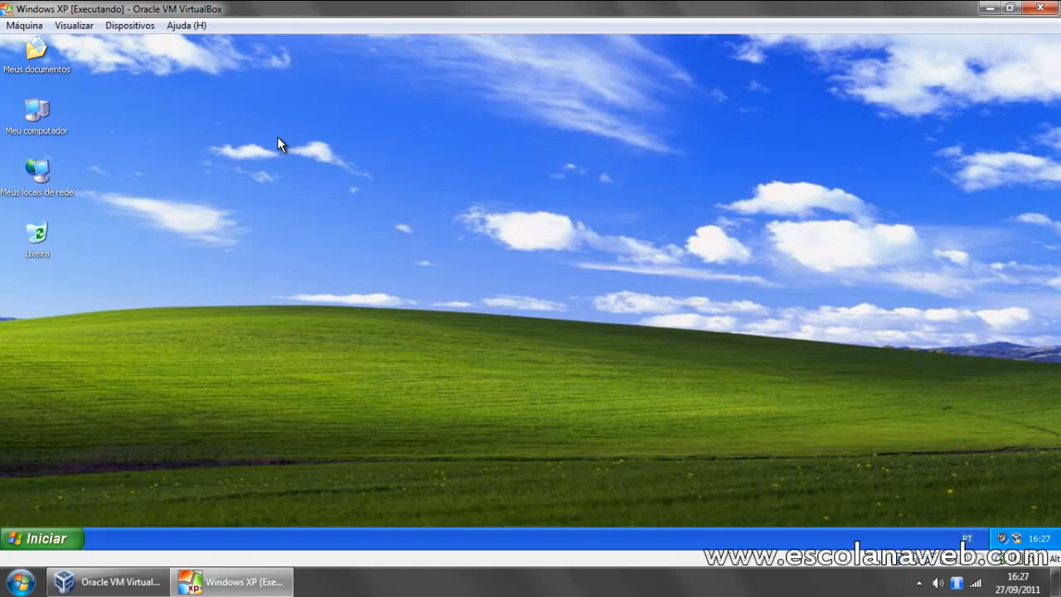
# Step: Look at the host computer's drives and the user's personal folder, closing each window after viewing
pyautogui.click(126, 25)
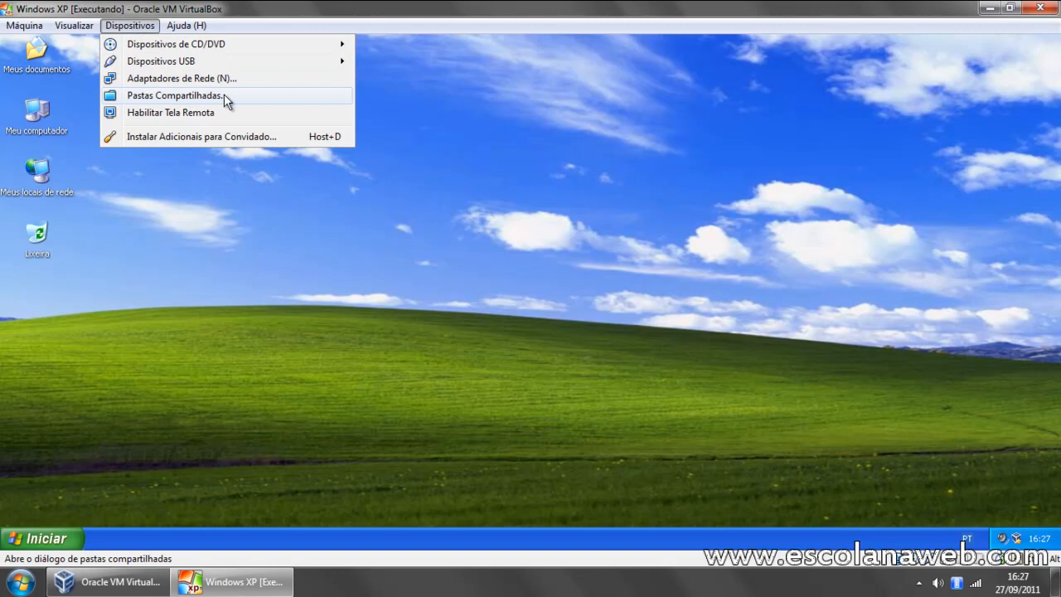
pyautogui.click(320, 253)
pyautogui.moveTo(196, 5)
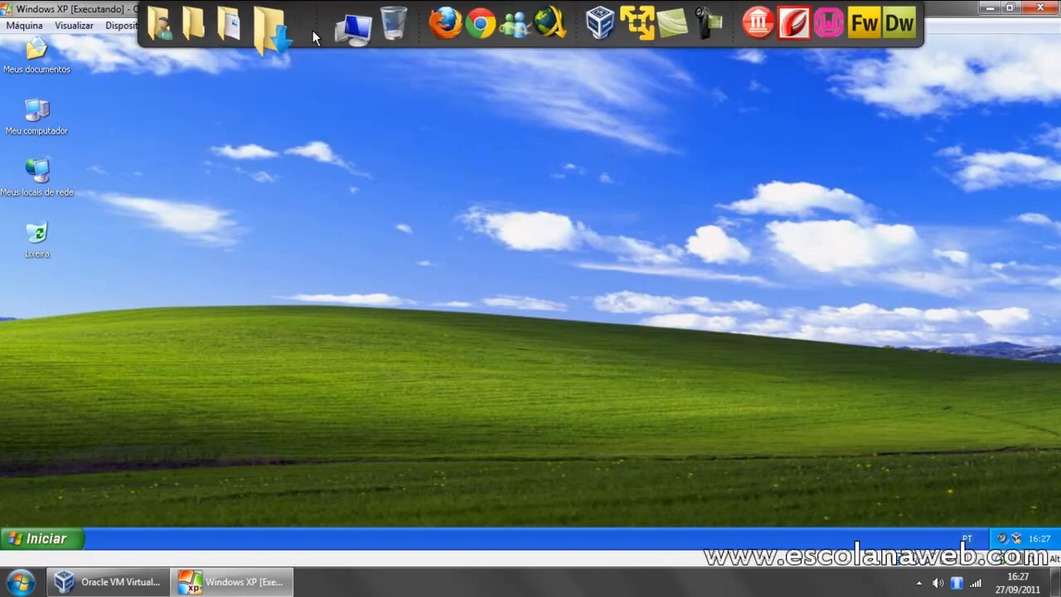
pyautogui.click(340, 29)
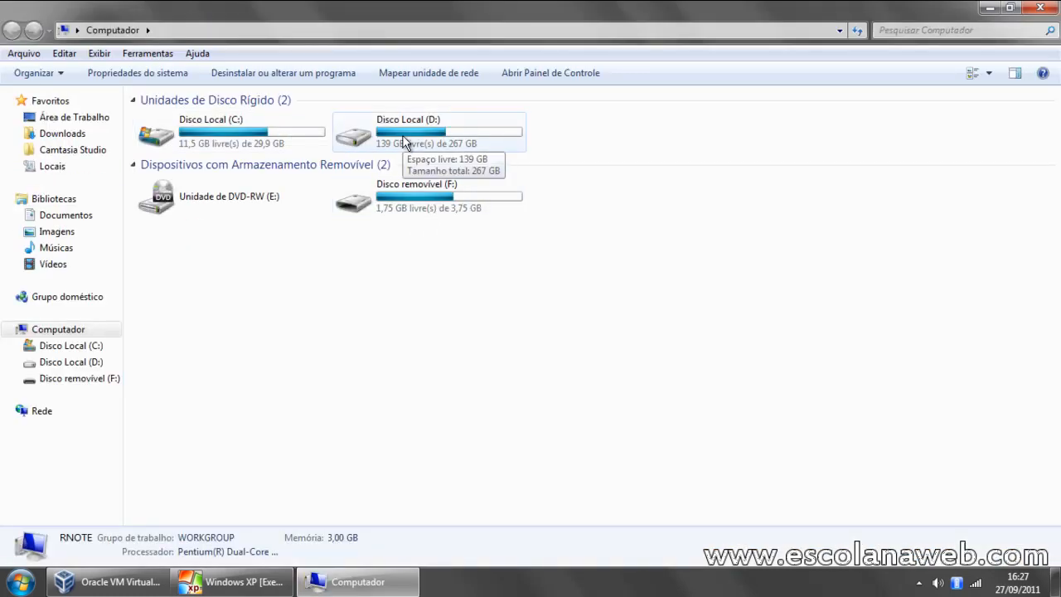
pyautogui.click(1042, 9)
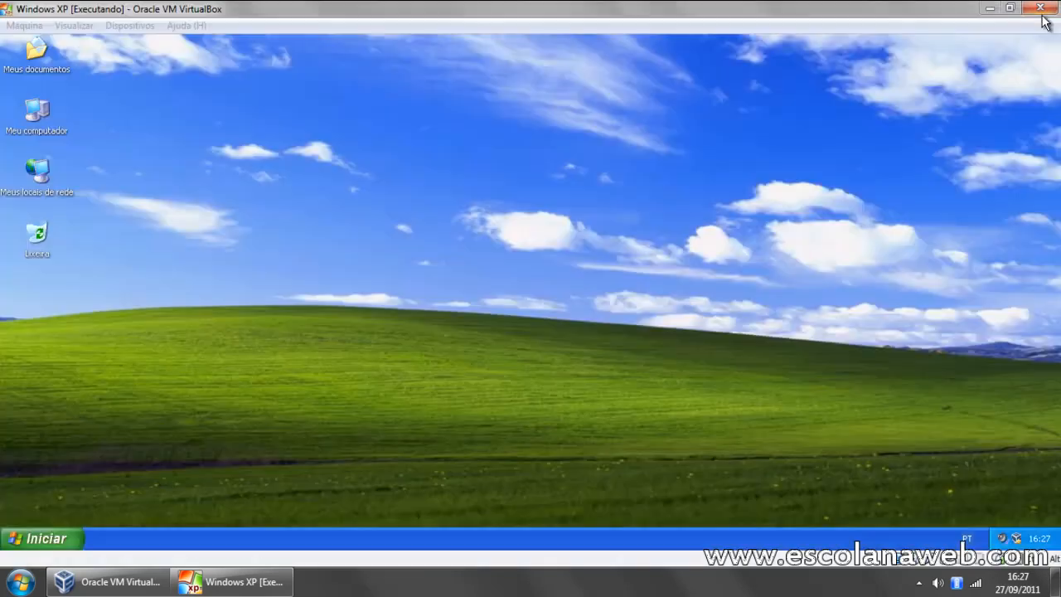
pyautogui.moveTo(249, 2)
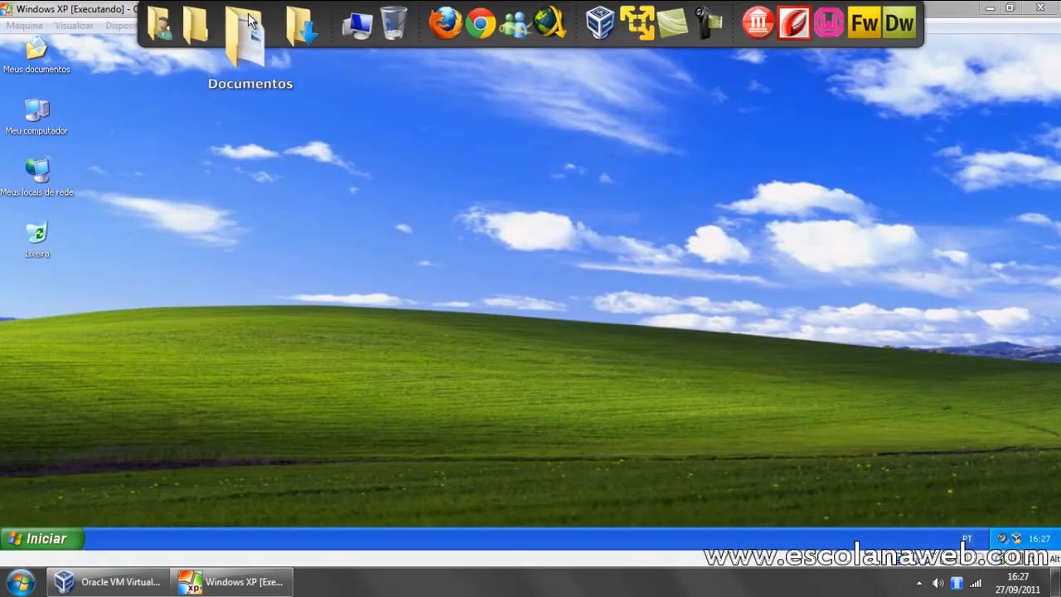
pyautogui.click(181, 37)
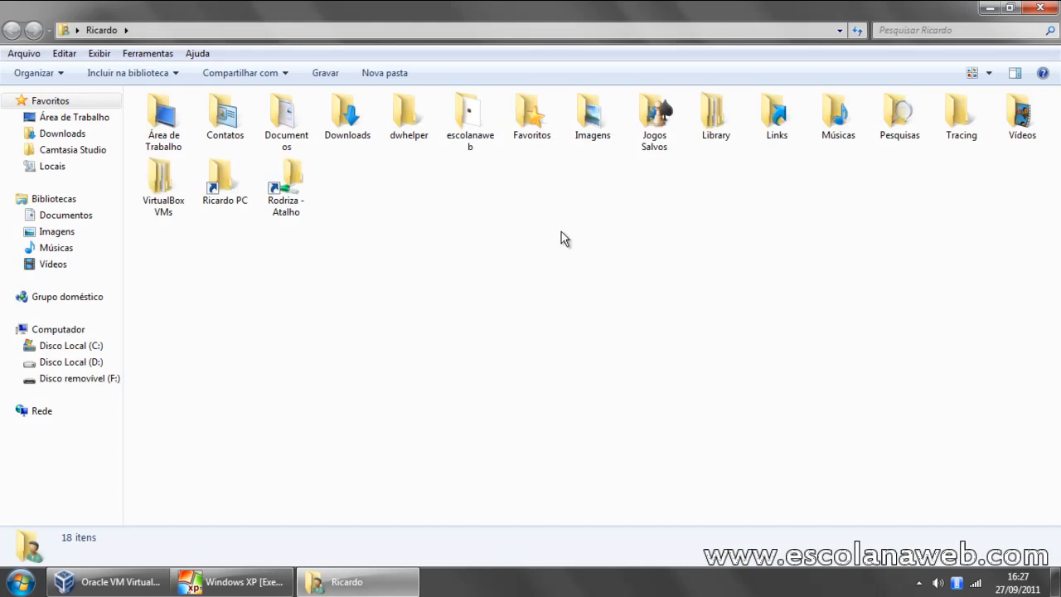
pyautogui.click(1041, 8)
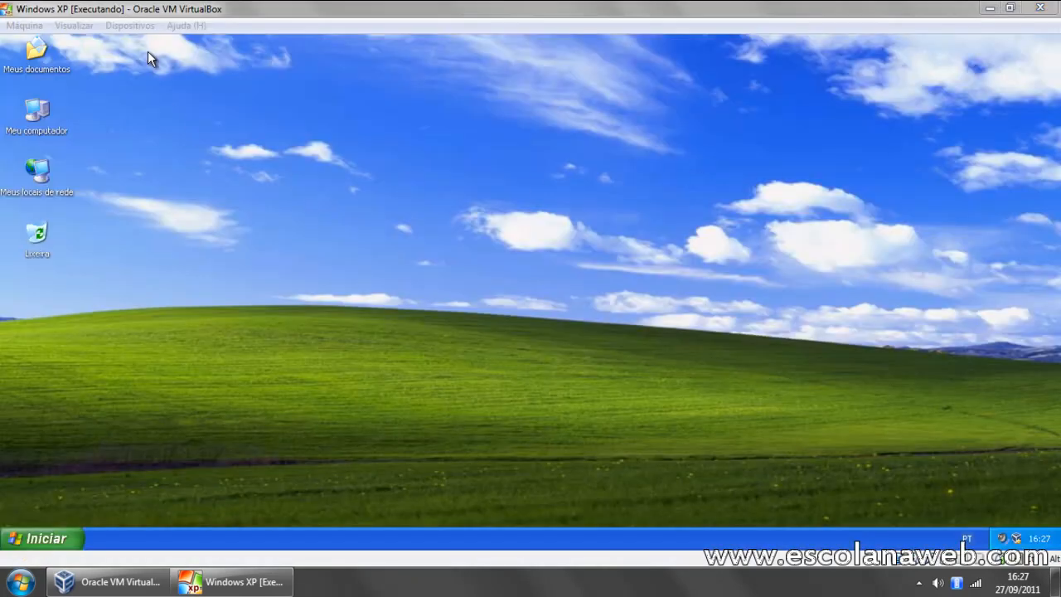
# Step: Start adding a shared folder to the Windows XP machine, choosing the host's Disco Local (D:) as its path
pyautogui.click(130, 26)
pyautogui.click(174, 96)
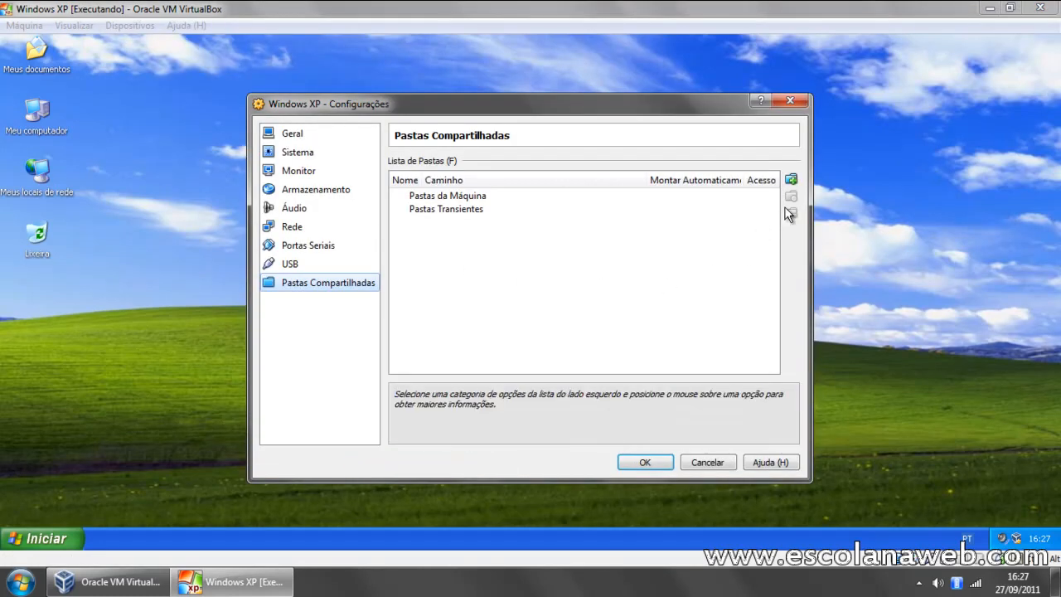
pyautogui.click(792, 184)
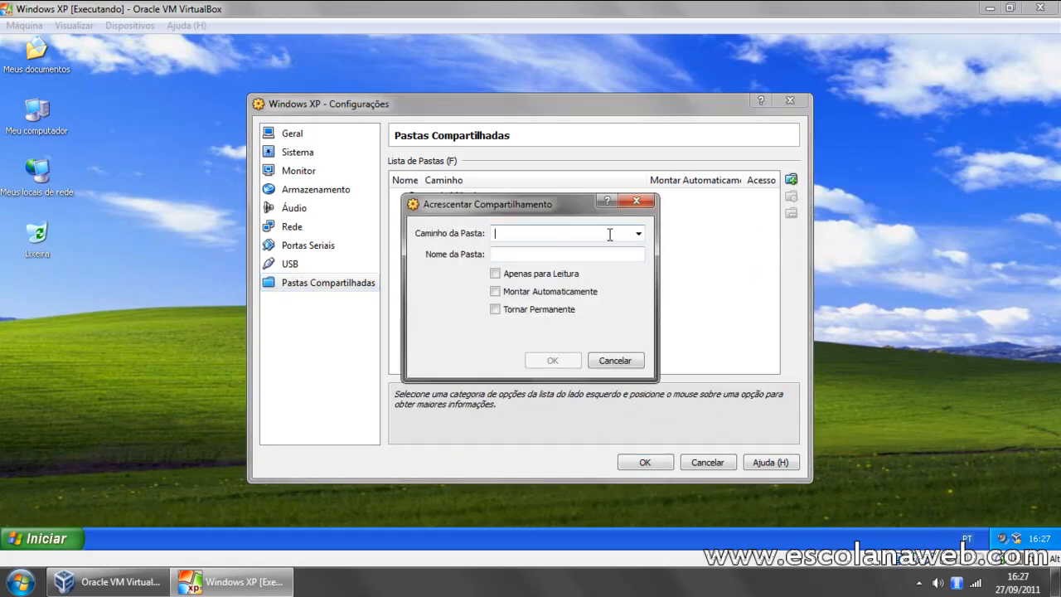
pyautogui.click(639, 235)
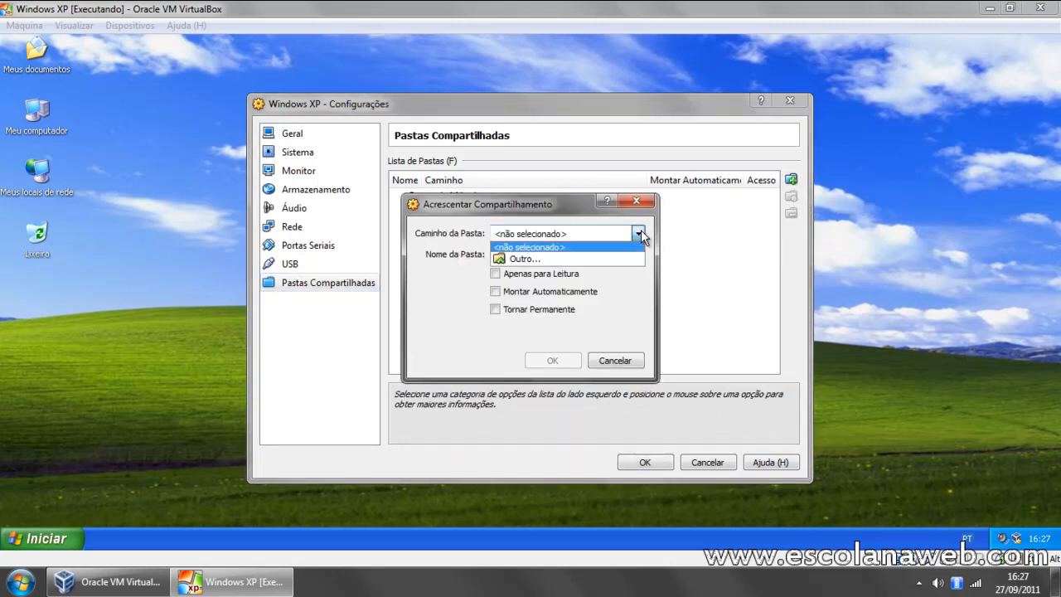
pyautogui.click(520, 258)
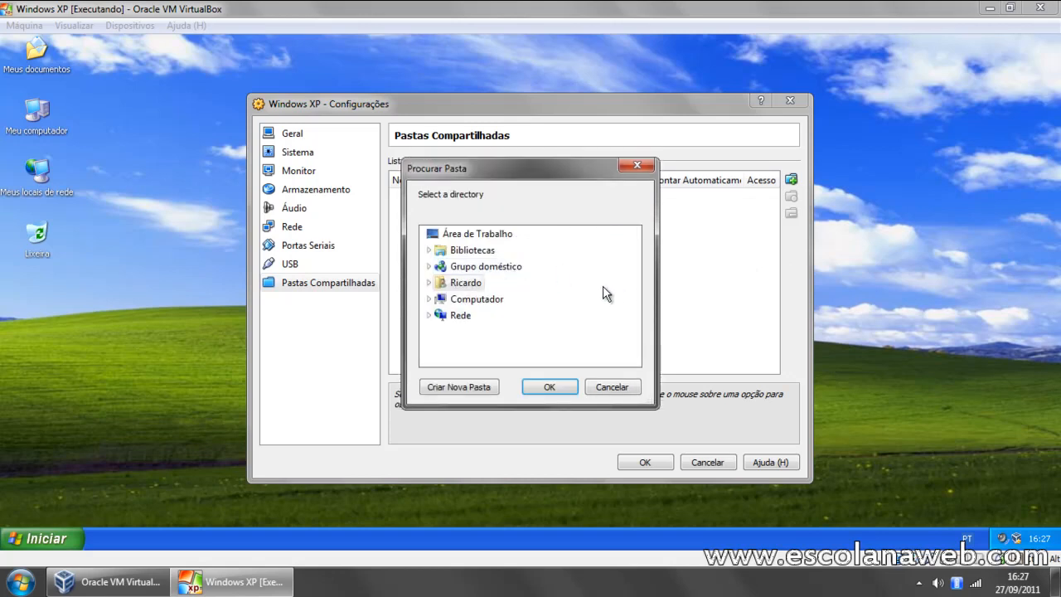
pyautogui.click(430, 300)
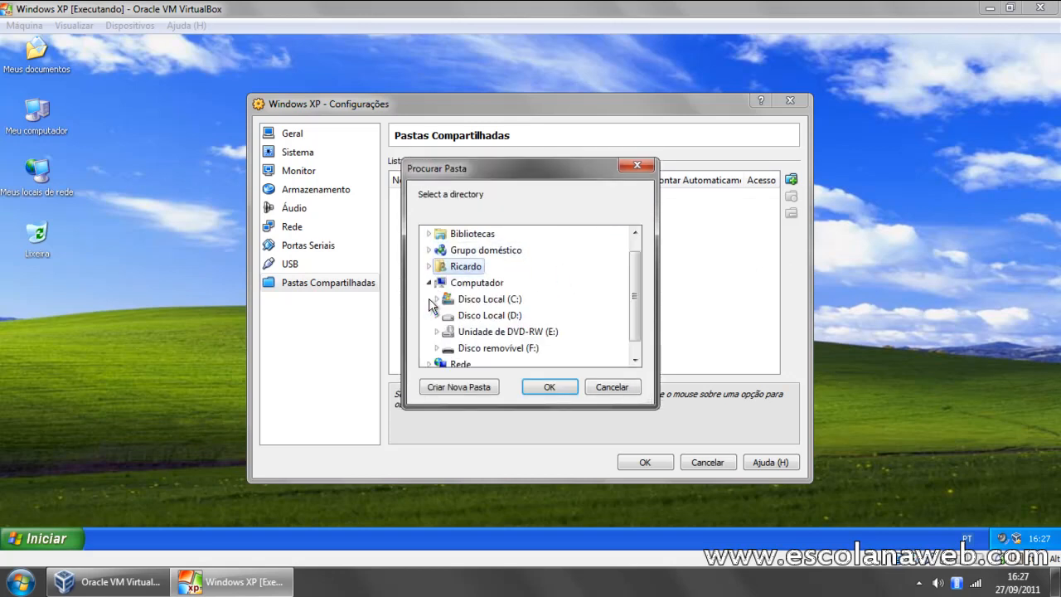
pyautogui.doubleClick(501, 317)
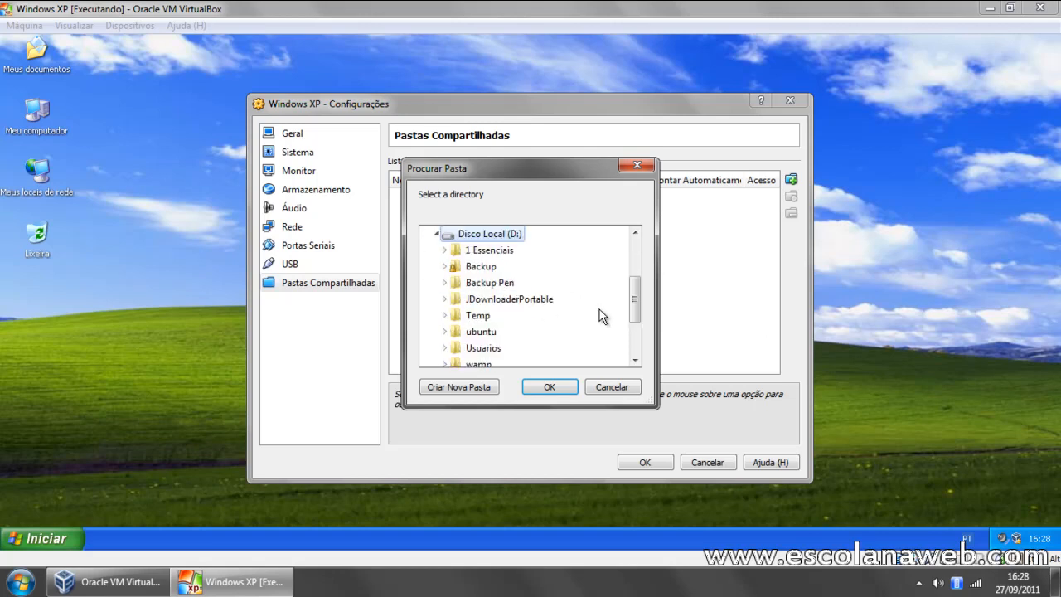
pyautogui.click(532, 387)
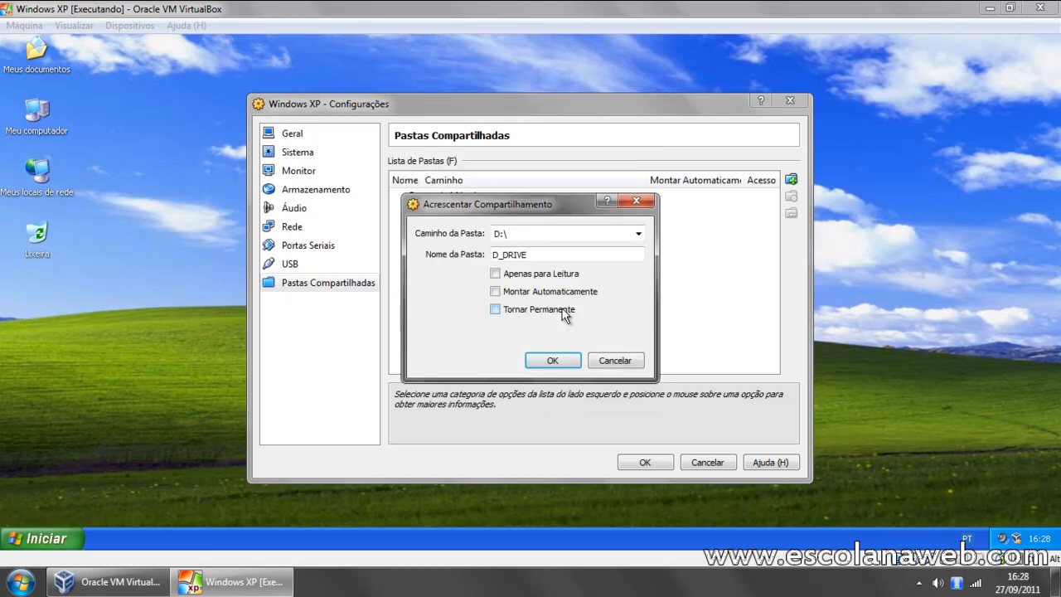
# Step: Shorten the shared folder's name to D and save the share in the machine's settings
pyautogui.click(502, 255)
pyautogui.click(540, 254)
pyautogui.doubleClick(553, 253)
pyautogui.click(554, 255)
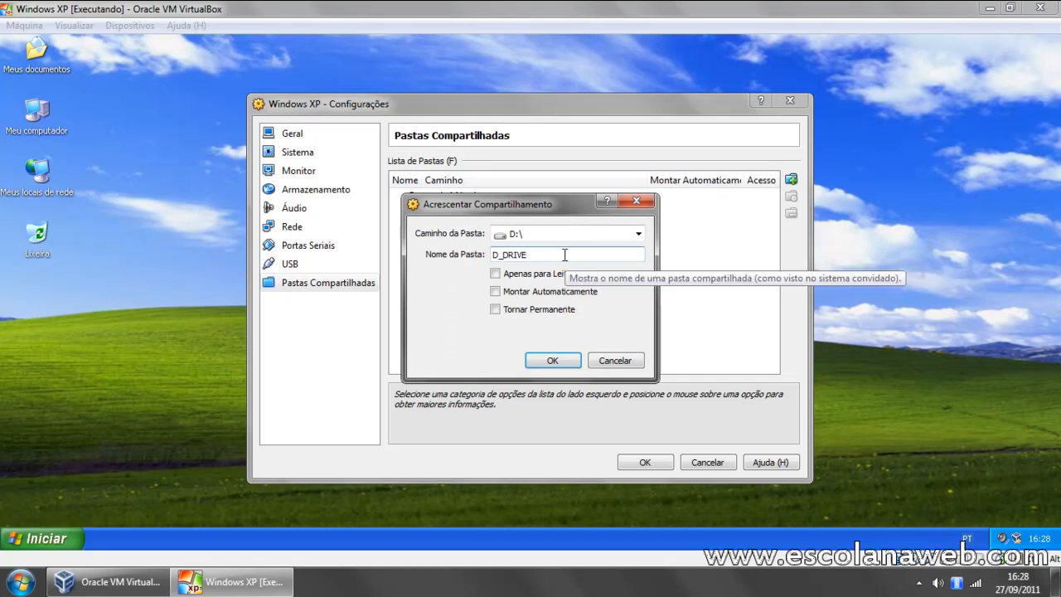
pyautogui.moveTo(564, 253); pyautogui.dragTo(501, 254)
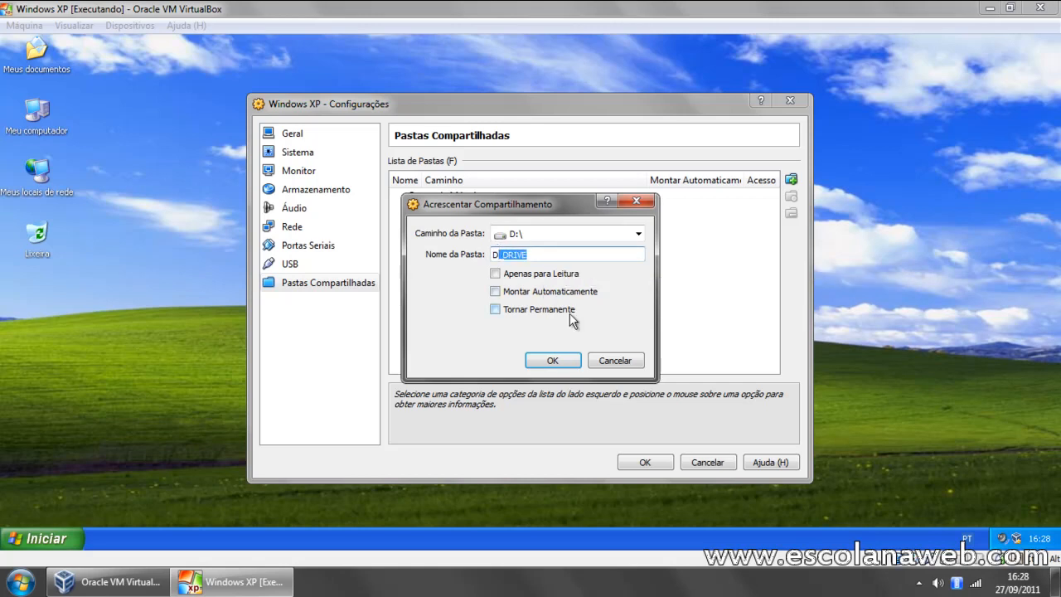
pyautogui.press('BackSpace')
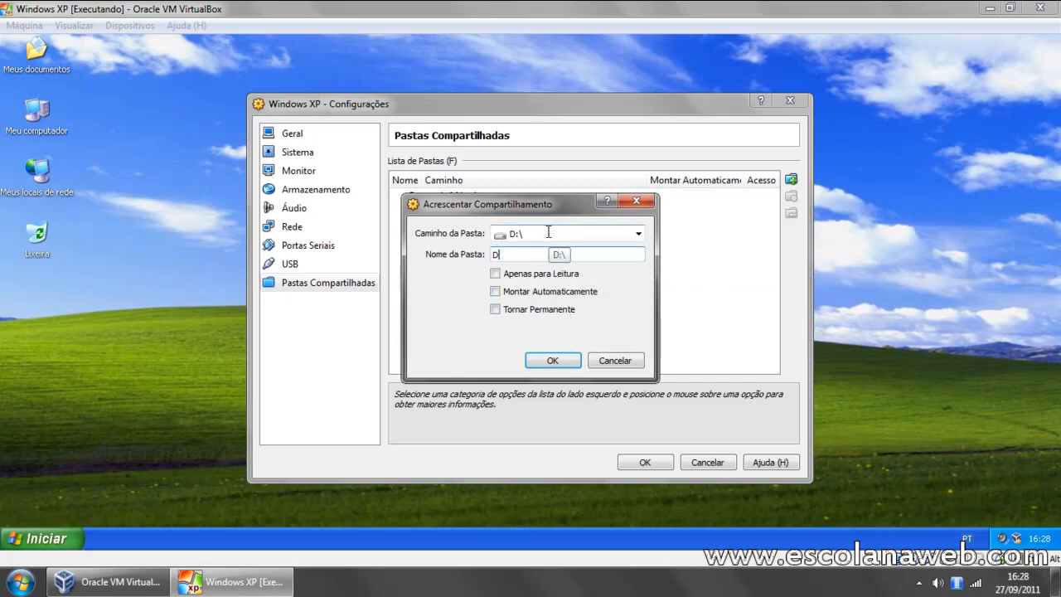
pyautogui.click(553, 360)
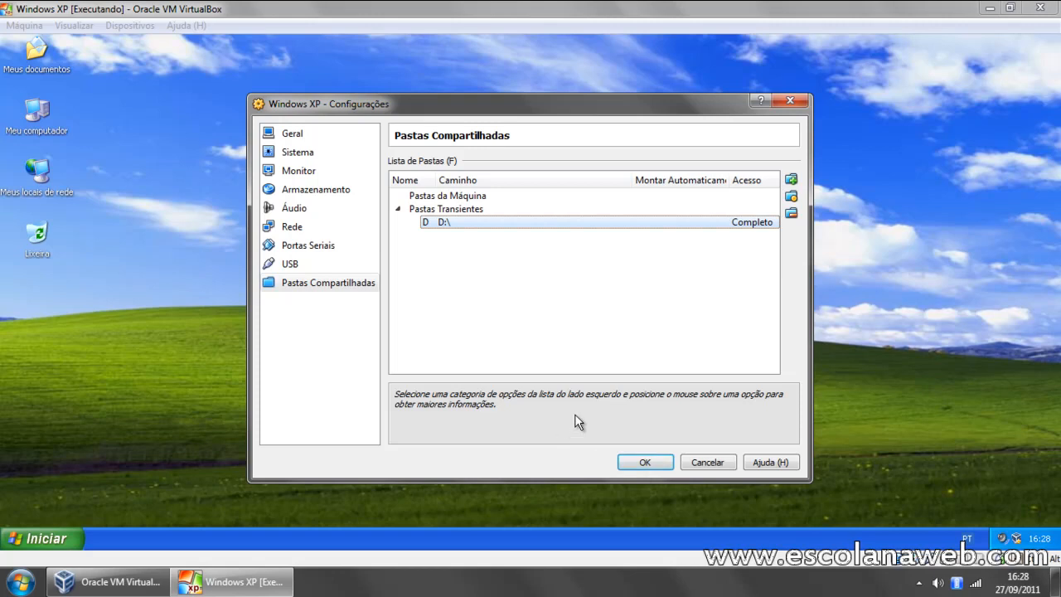
pyautogui.click(646, 462)
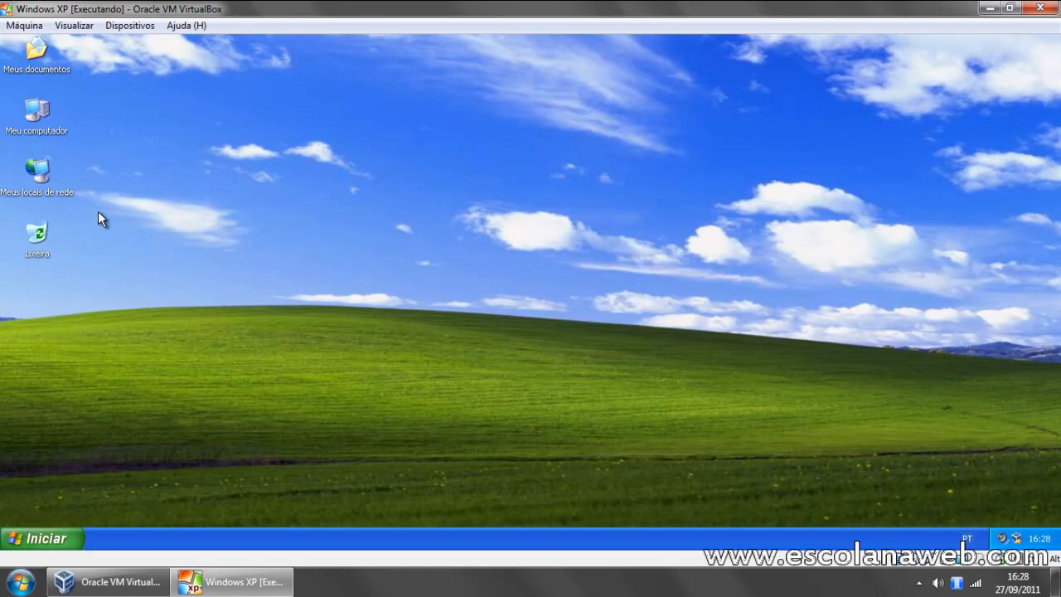
# Step: Open Meu computador in the virtual Windows XP and go to the network address \\vboxsvr\
pyautogui.doubleClick(37, 112)
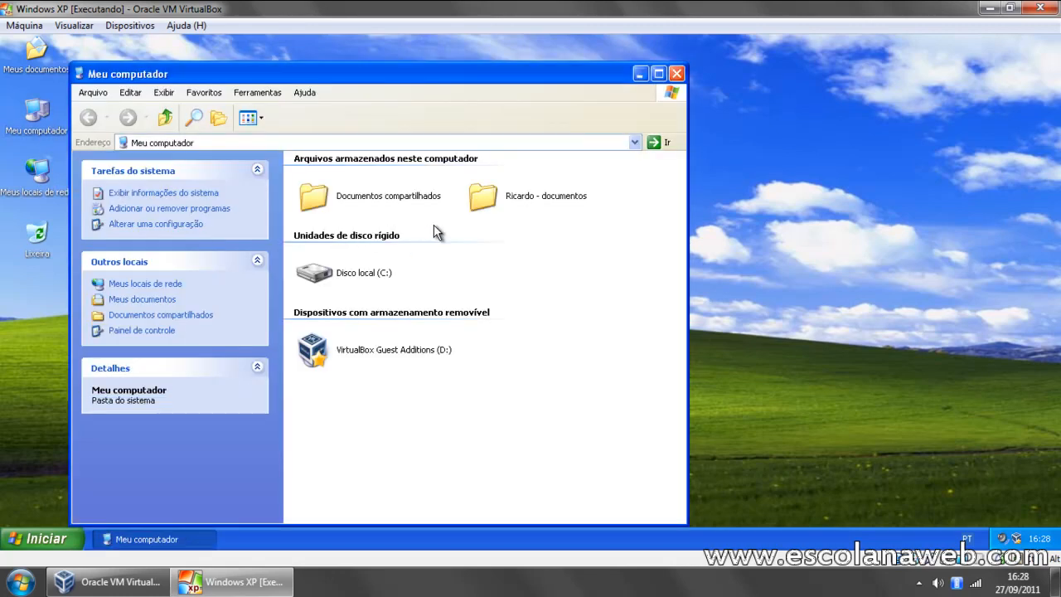
pyautogui.click(315, 142)
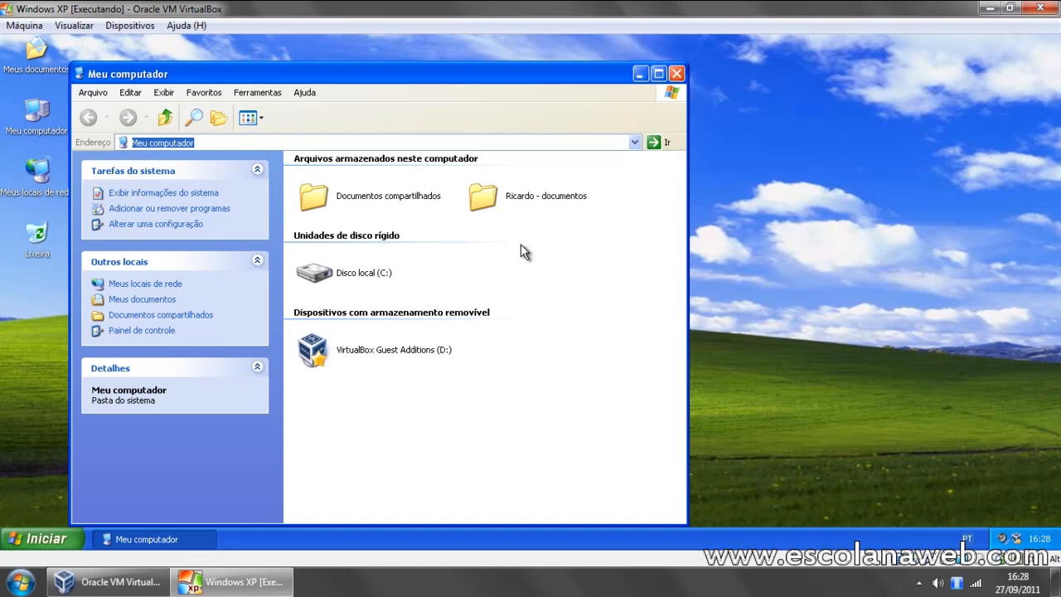
pyautogui.write('\\\\')
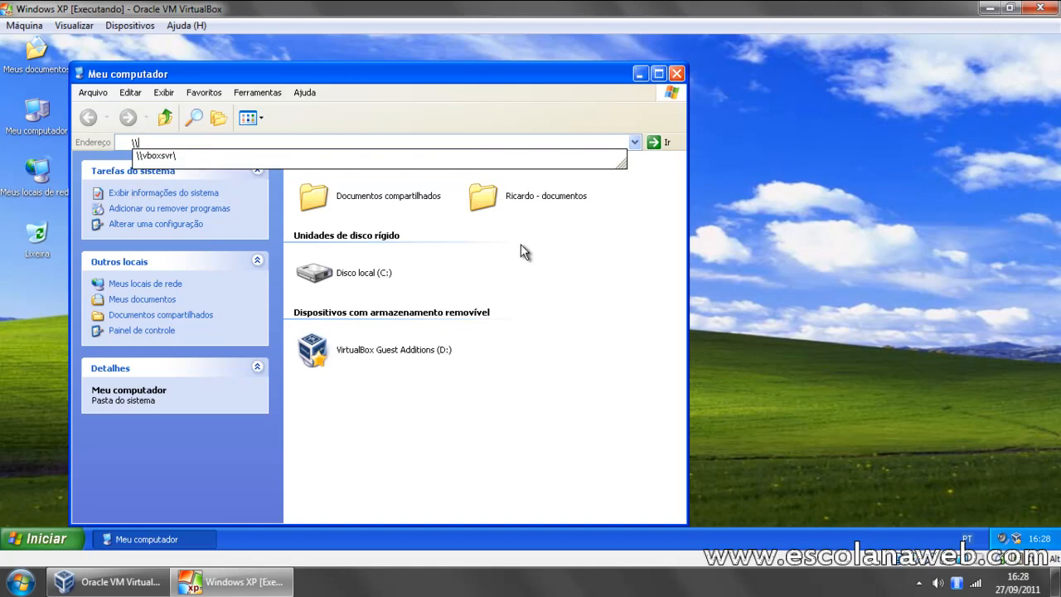
pyautogui.write('vboxsvr\\')
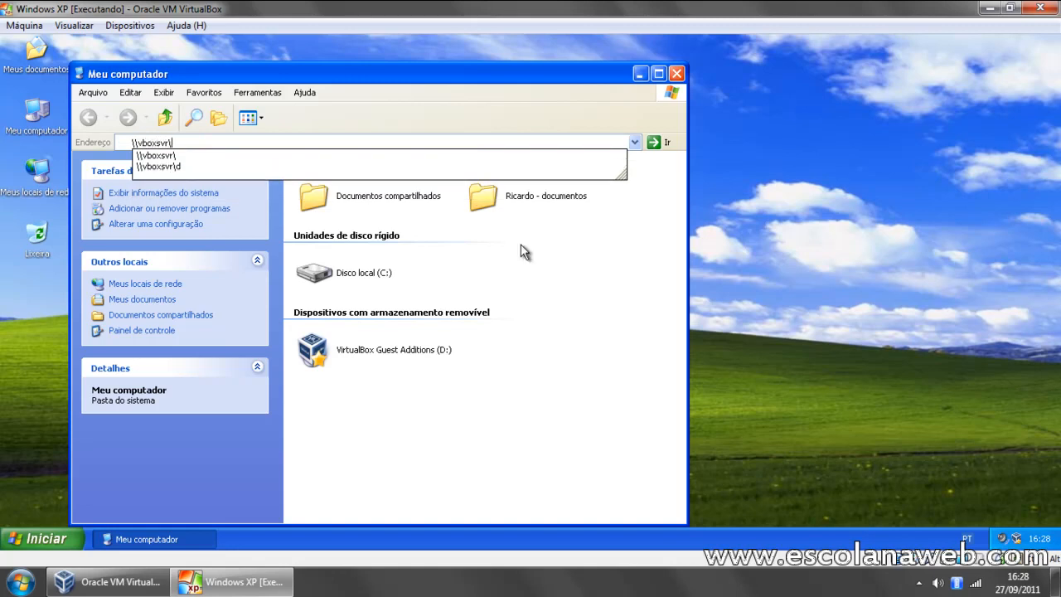
pyautogui.press('Return')
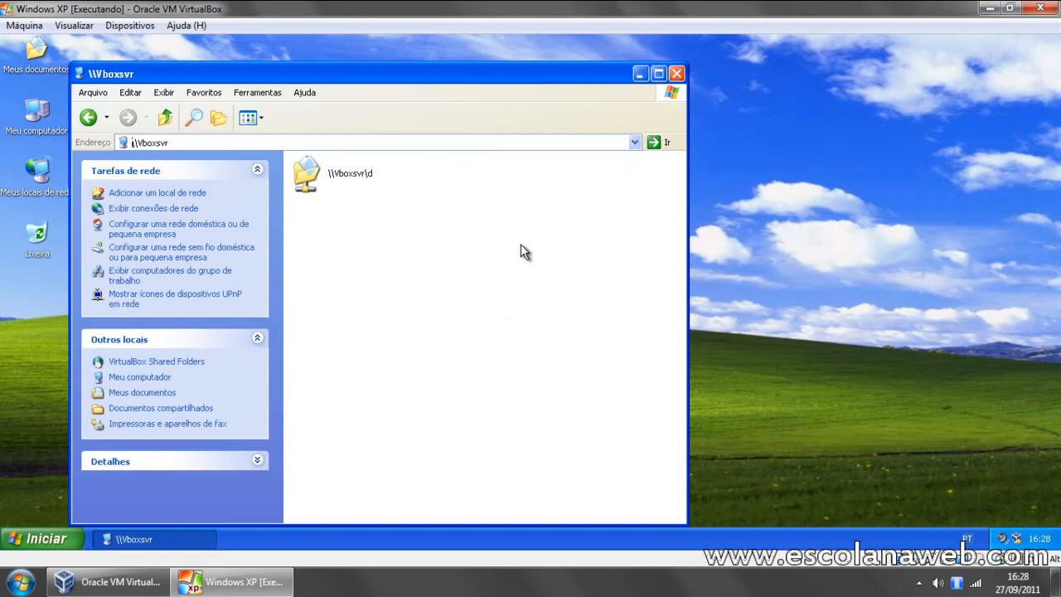
# Step: Open the shared folder \\Vboxsvr\d
pyautogui.click(312, 184)
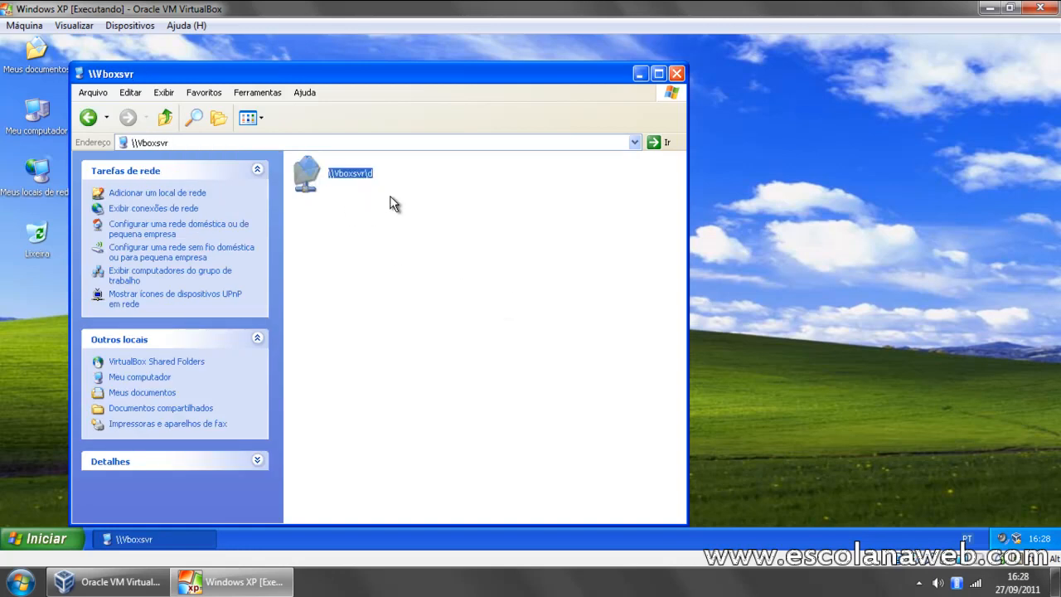
pyautogui.click(364, 193)
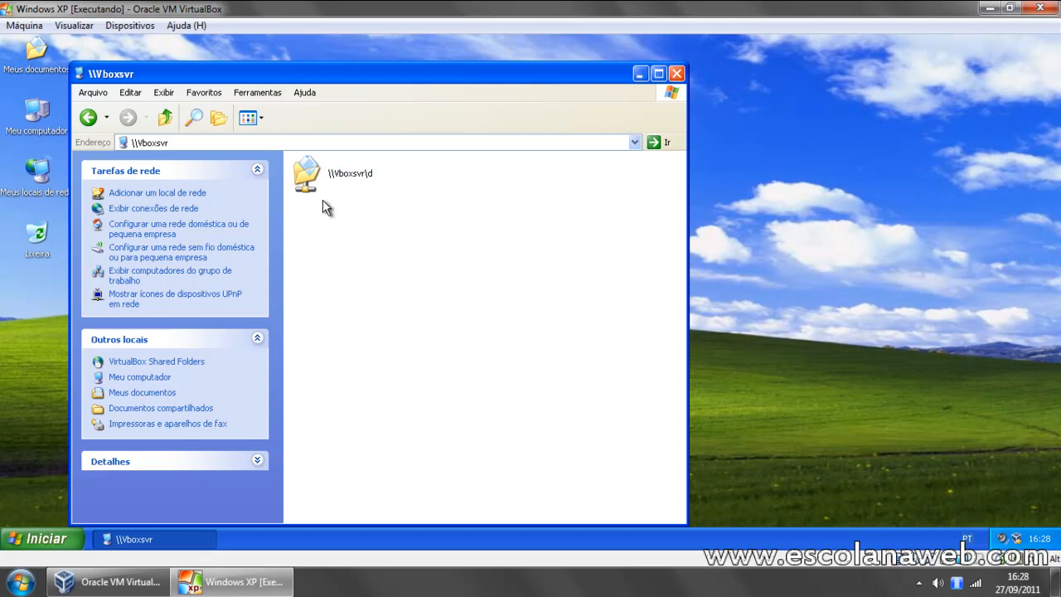
pyautogui.click(309, 178)
pyautogui.doubleClick(309, 176)
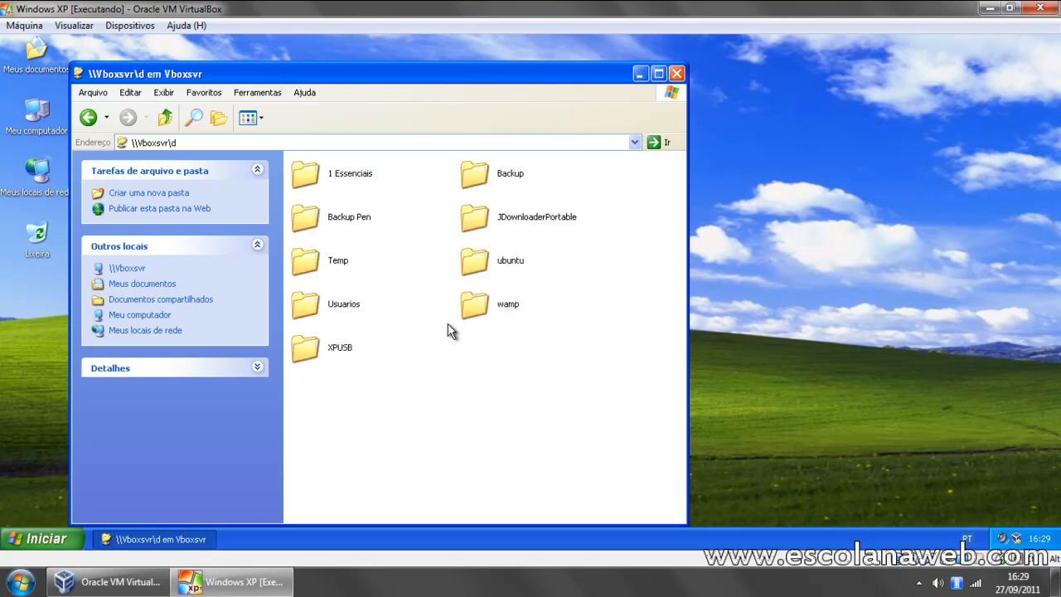
# Step: Create a text document in the shared folder and name it "arquivo criado com XP virtual"
pyautogui.rightClick(449, 382)
pyautogui.moveTo(493, 498)
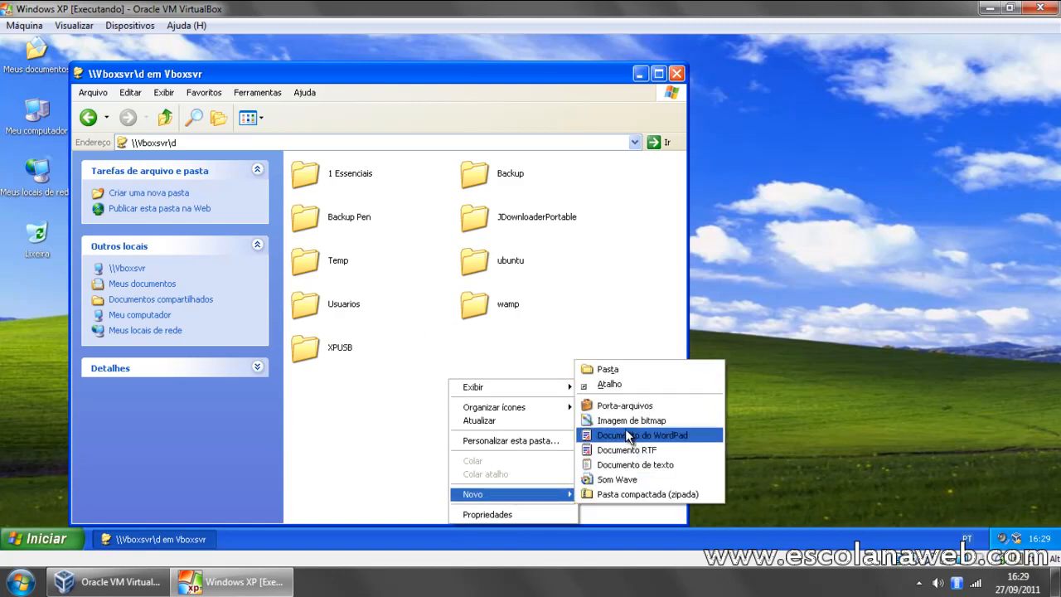
pyautogui.click(645, 466)
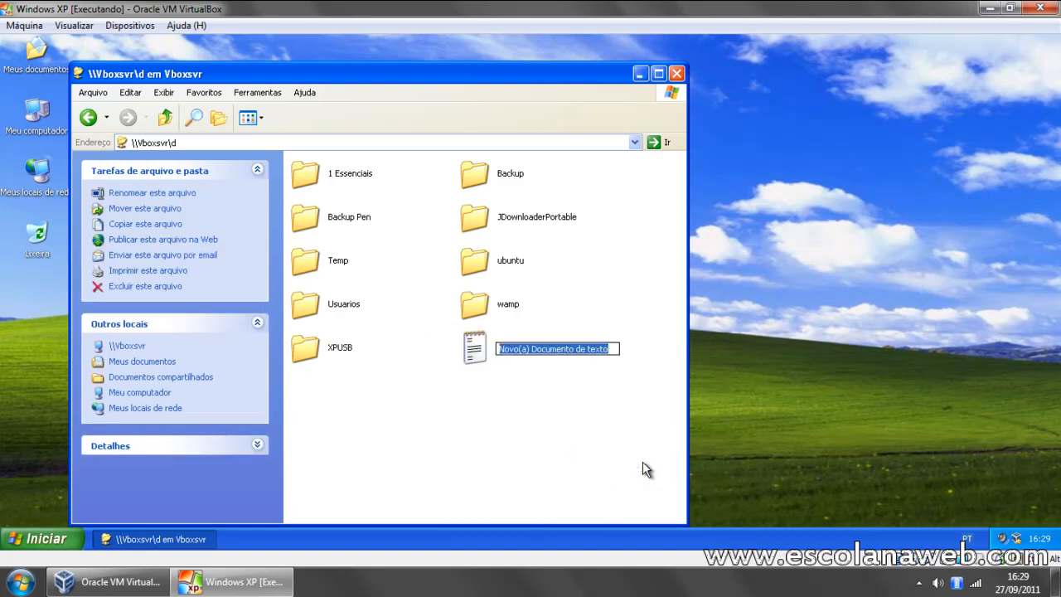
pyautogui.write('arquivo criar')
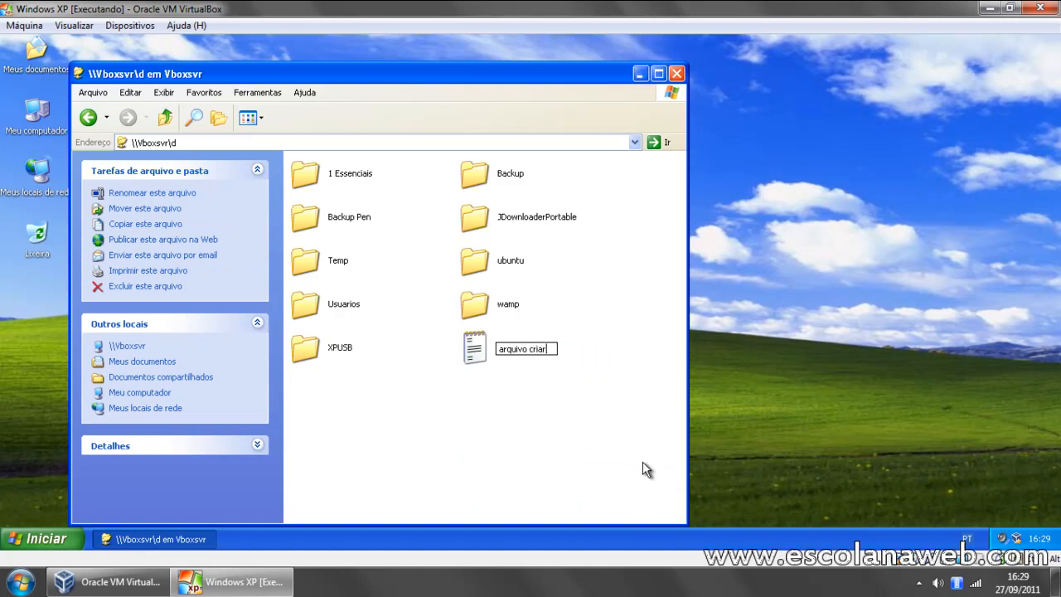
pyautogui.press('BackSpace')
pyautogui.write('do com XP virtual')
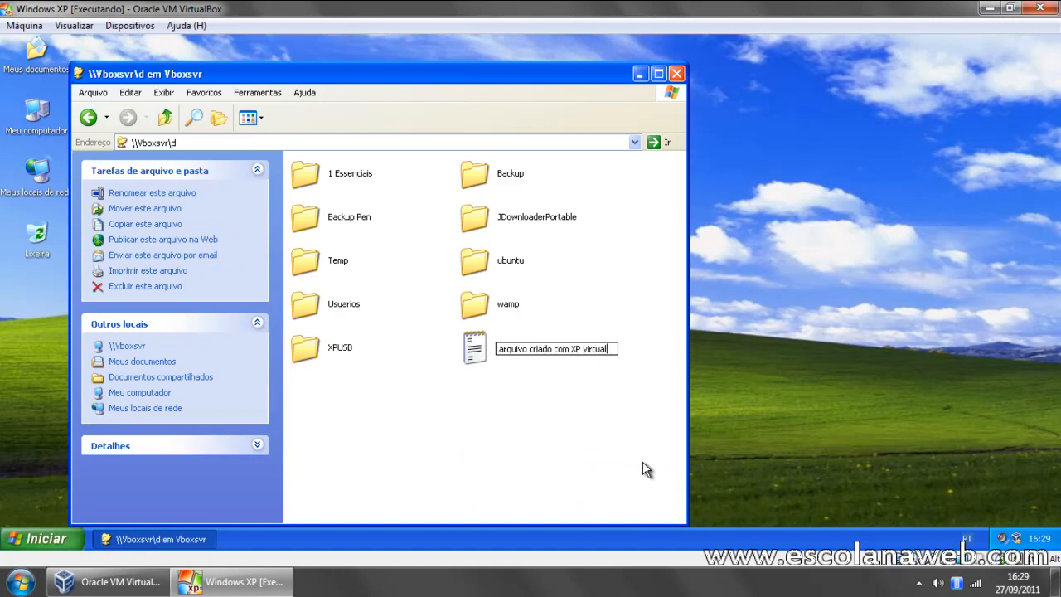
pyautogui.press('Return')
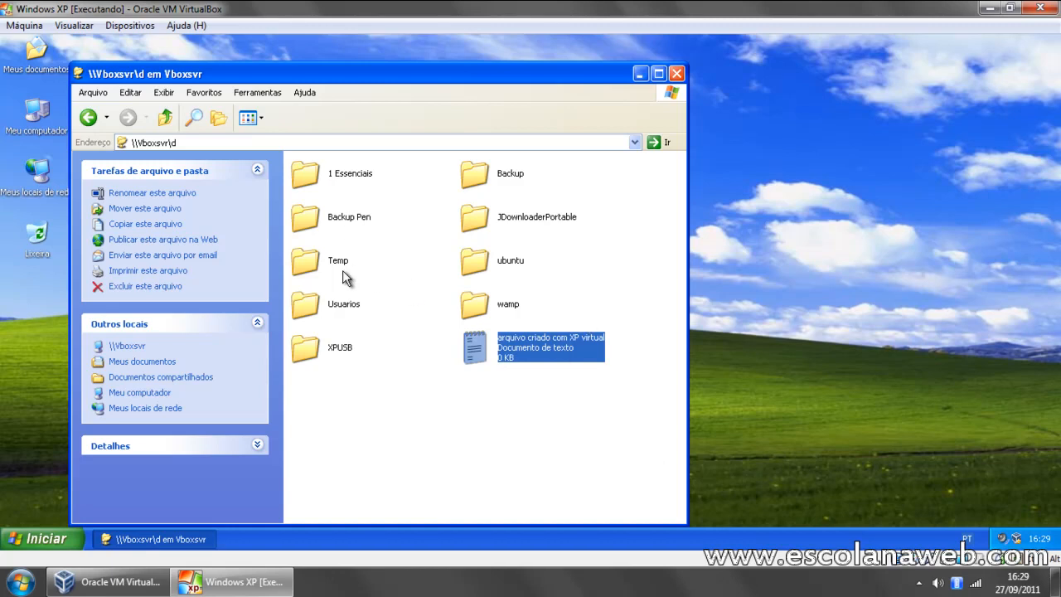
# Step: Check the host's Disco Local (D:) for the file "arquivo criado com XP virtual" and close the window
pyautogui.click(20, 582)
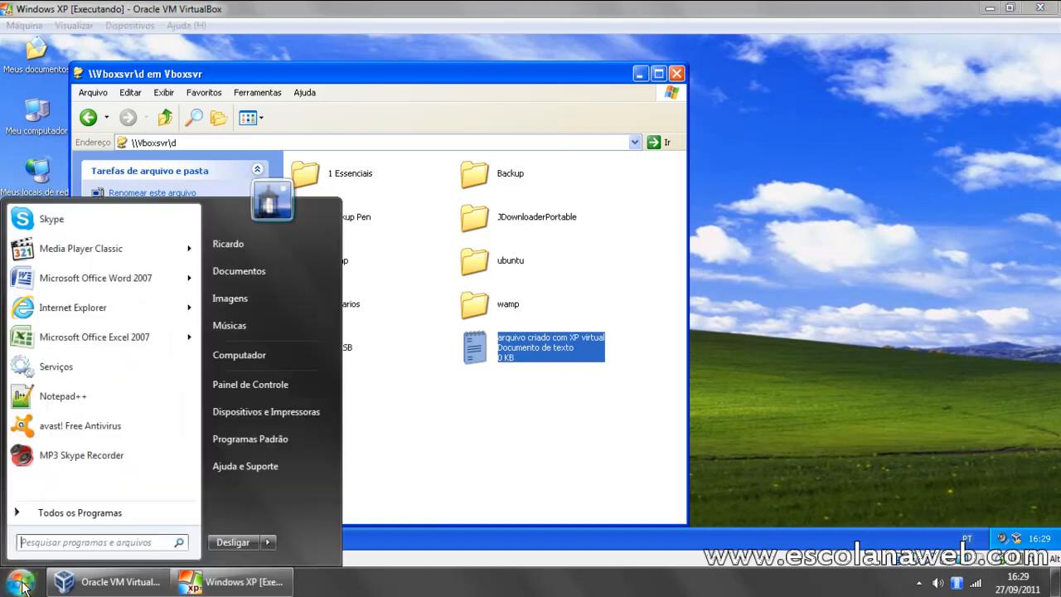
pyautogui.click(257, 357)
pyautogui.click(452, 122)
pyautogui.doubleClick(452, 121)
pyautogui.click(241, 267)
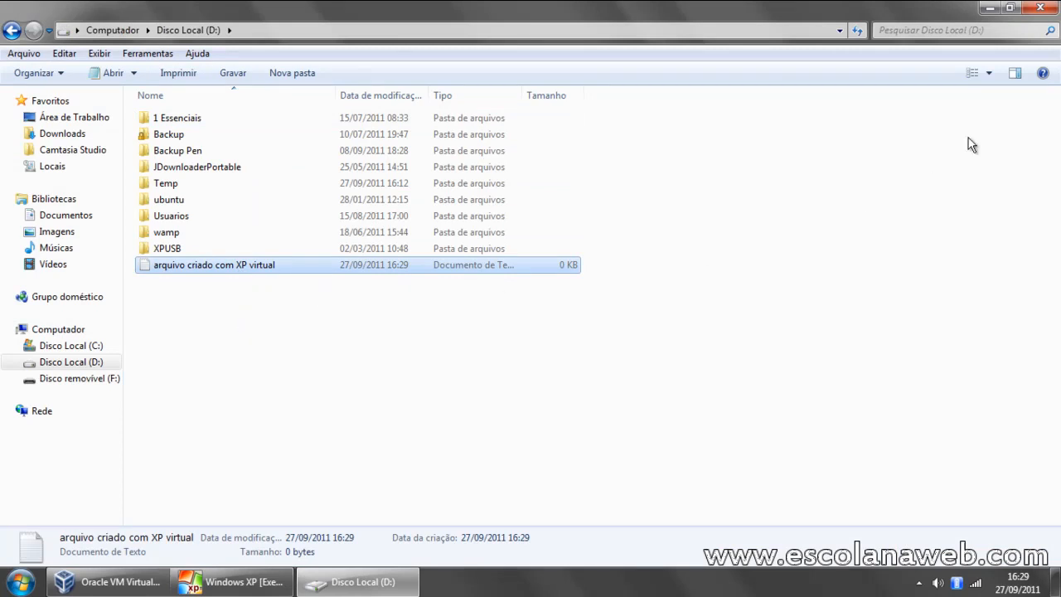
pyautogui.click(1041, 9)
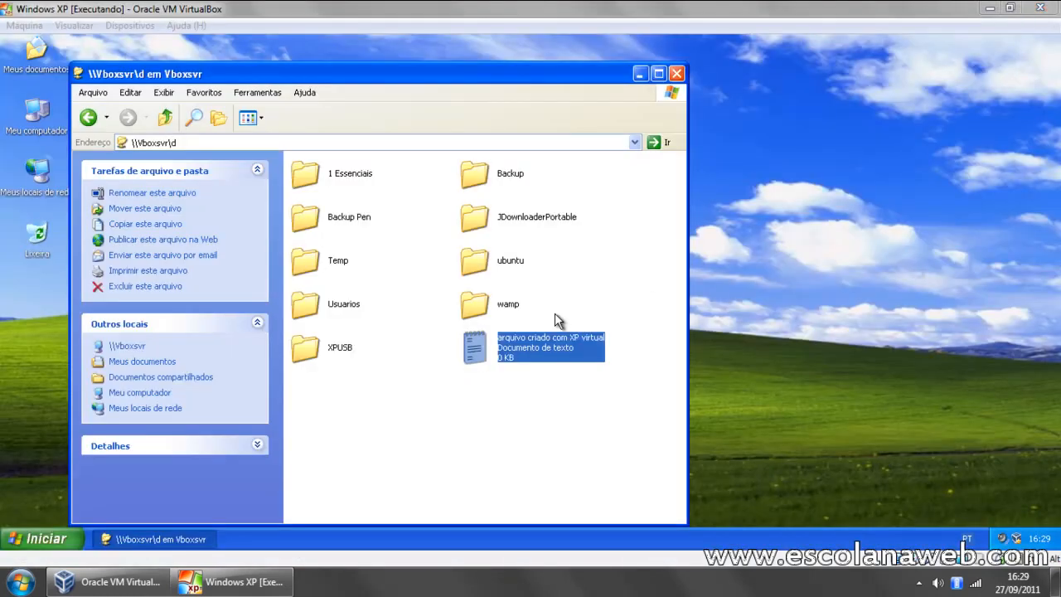
# Step: Delete "arquivo criado com XP virtual" from the shared folder in the virtual Windows XP and close the folder
pyautogui.press('Delete')
pyautogui.press('Return')
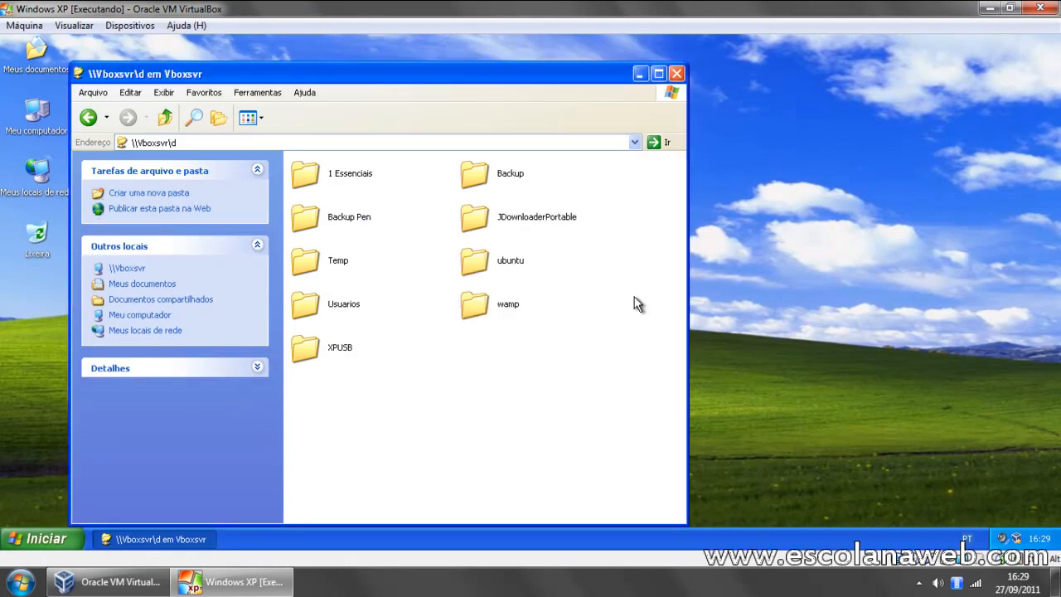
pyautogui.click(677, 74)
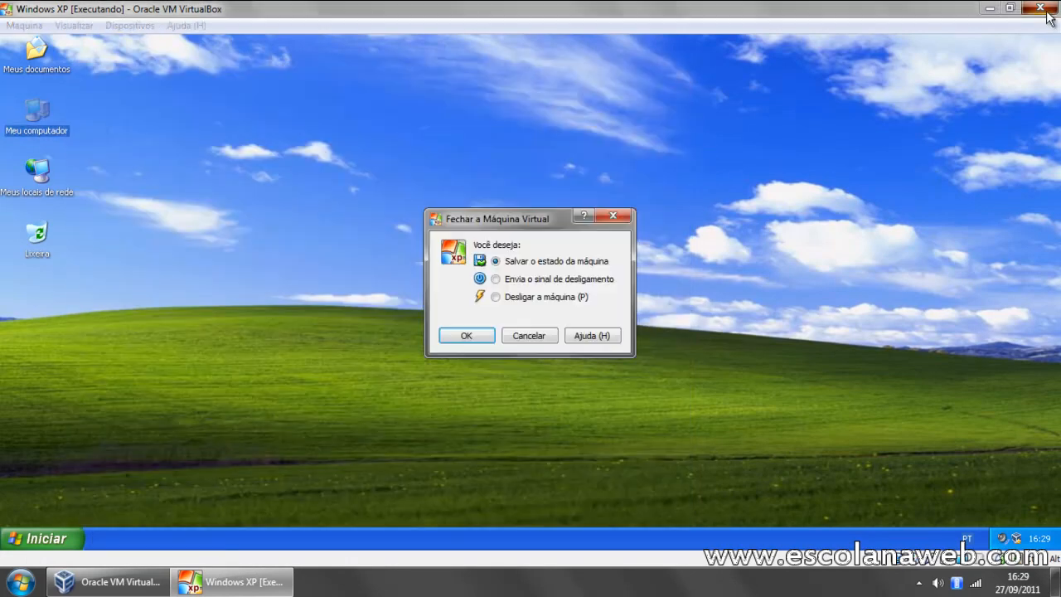
# Step: Close the Windows XP virtual machine with its state saved and start the Windows 7 machine
pyautogui.click(1040, 7)
pyautogui.click(481, 334)
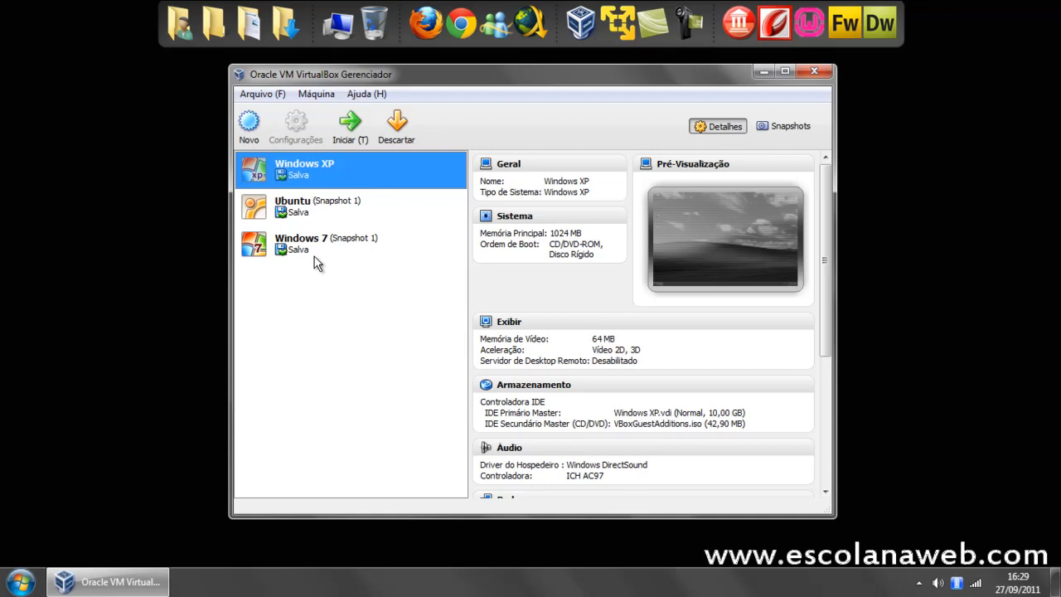
pyautogui.doubleClick(331, 247)
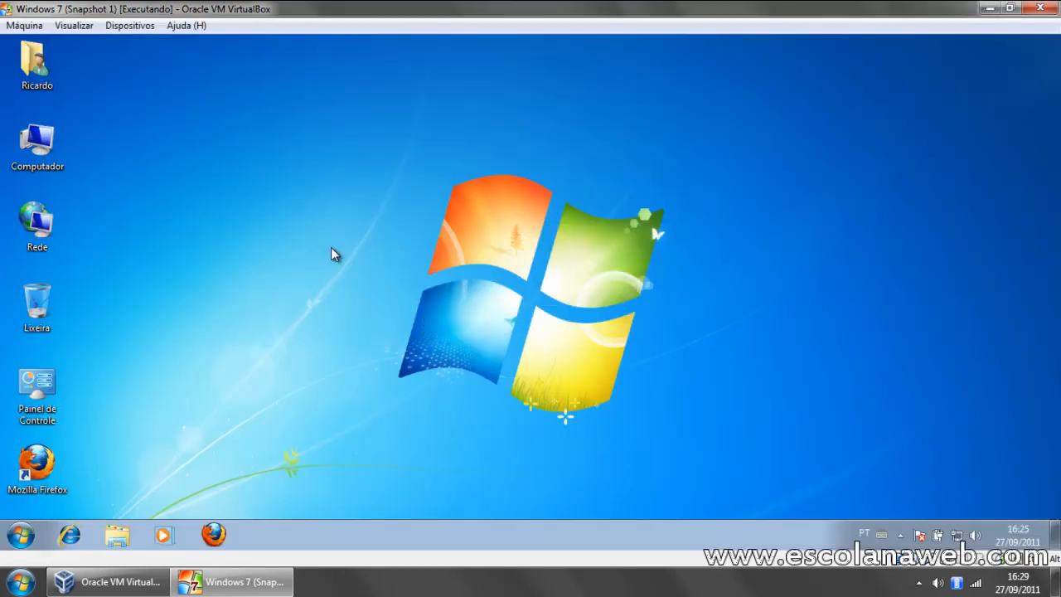
# Step: Add a new shared folder to the Windows 7 machine with the host's D:\ drive as its path
pyautogui.click(132, 25)
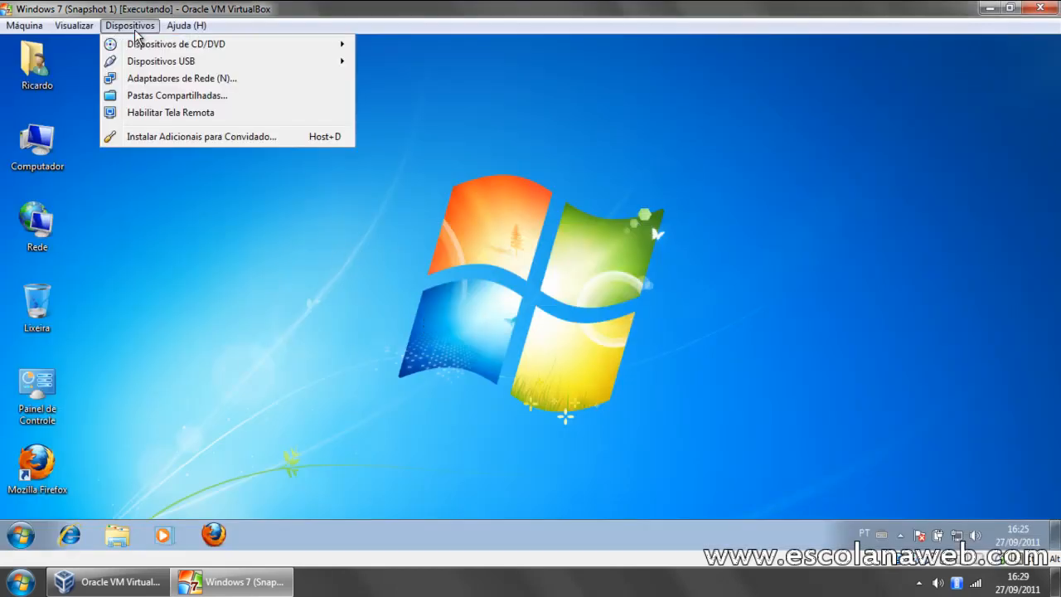
pyautogui.click(177, 97)
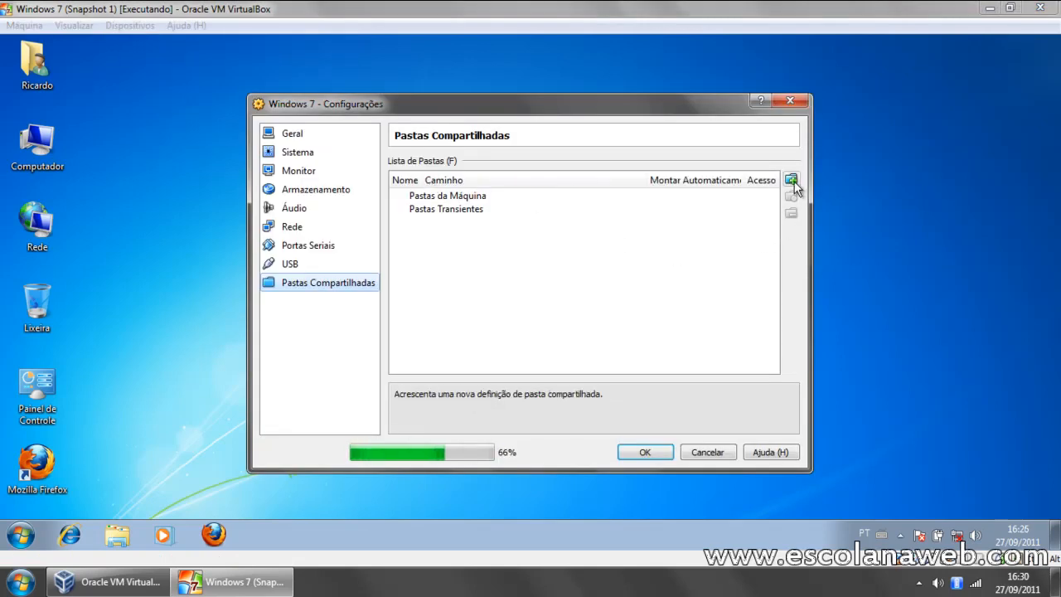
pyautogui.click(791, 181)
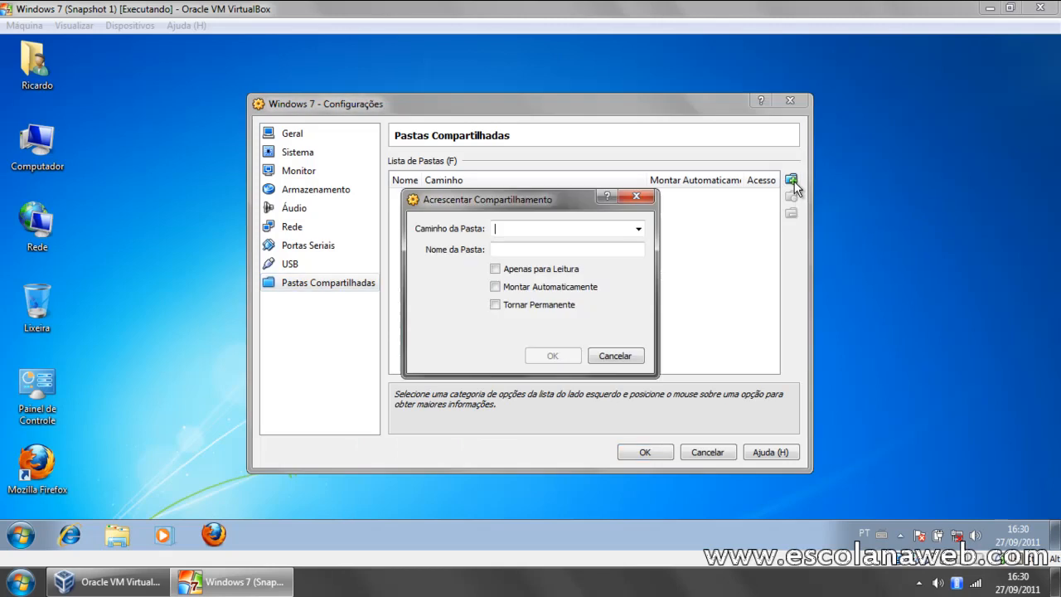
pyautogui.click(638, 229)
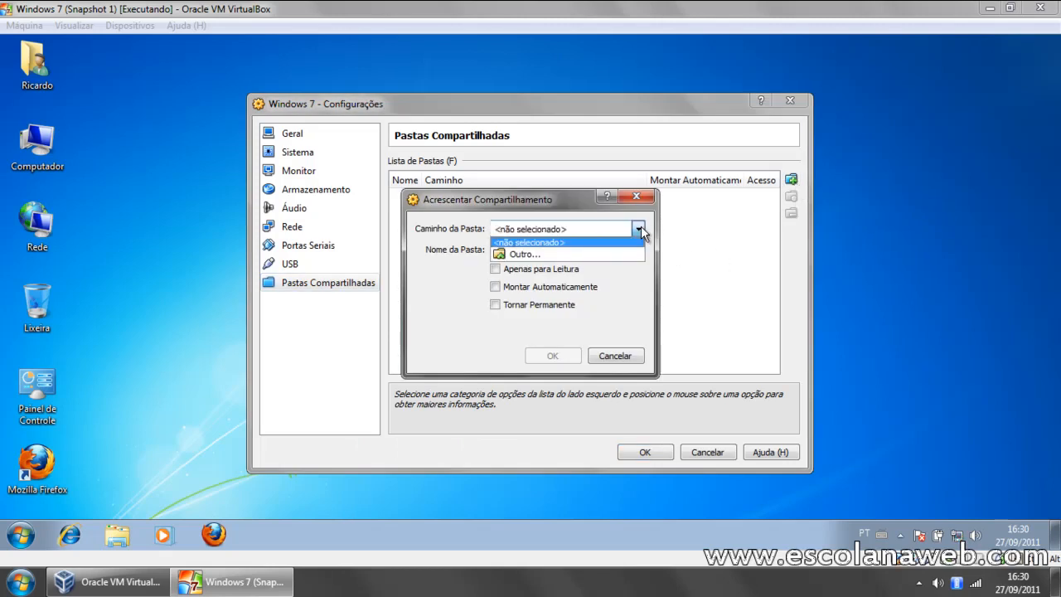
pyautogui.click(550, 253)
pyautogui.click(427, 299)
pyautogui.click(462, 315)
pyautogui.click(550, 387)
# Step: Name the shared folder D and save the share in the Windows 7 machine's settings
pyautogui.doubleClick(561, 250)
pyautogui.write('D')
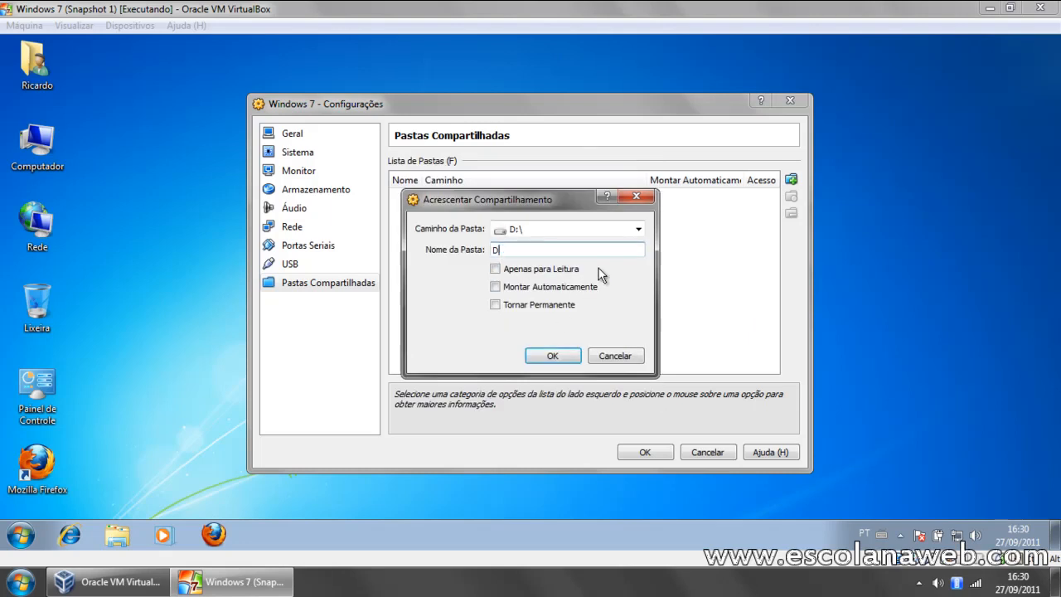
pyautogui.click(552, 356)
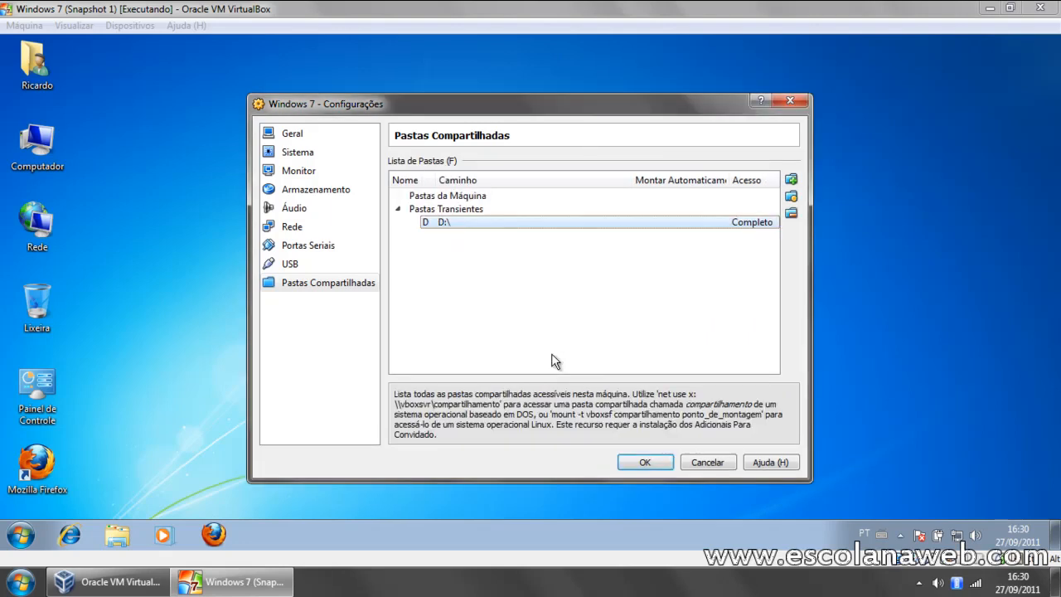
pyautogui.click(646, 462)
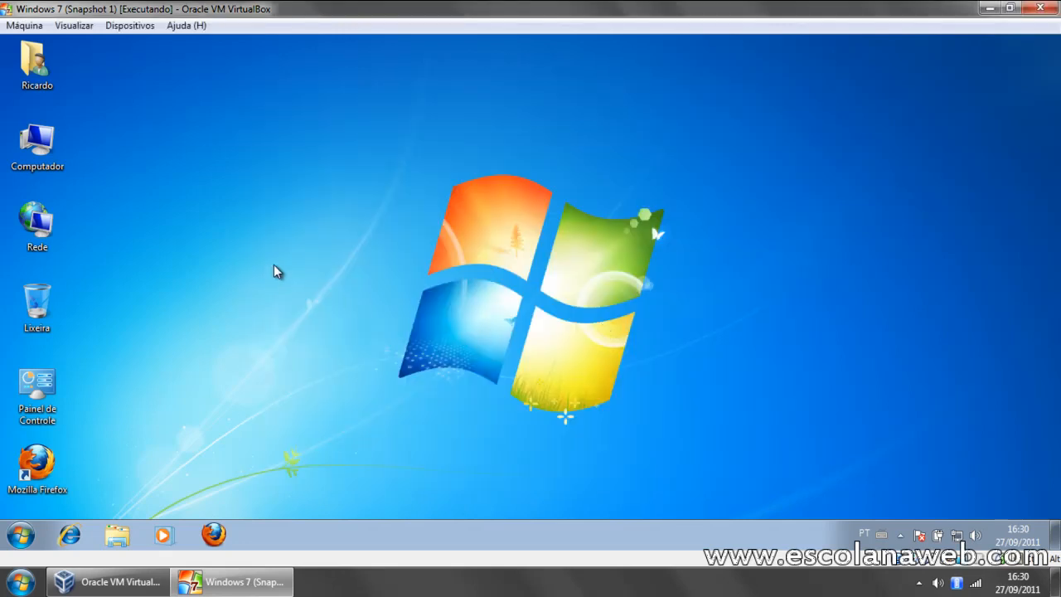
# Step: Browse the network in the virtual Windows 7 and open the shared folder \\Vboxsvr\d on VBOXSVR
pyautogui.doubleClick(54, 228)
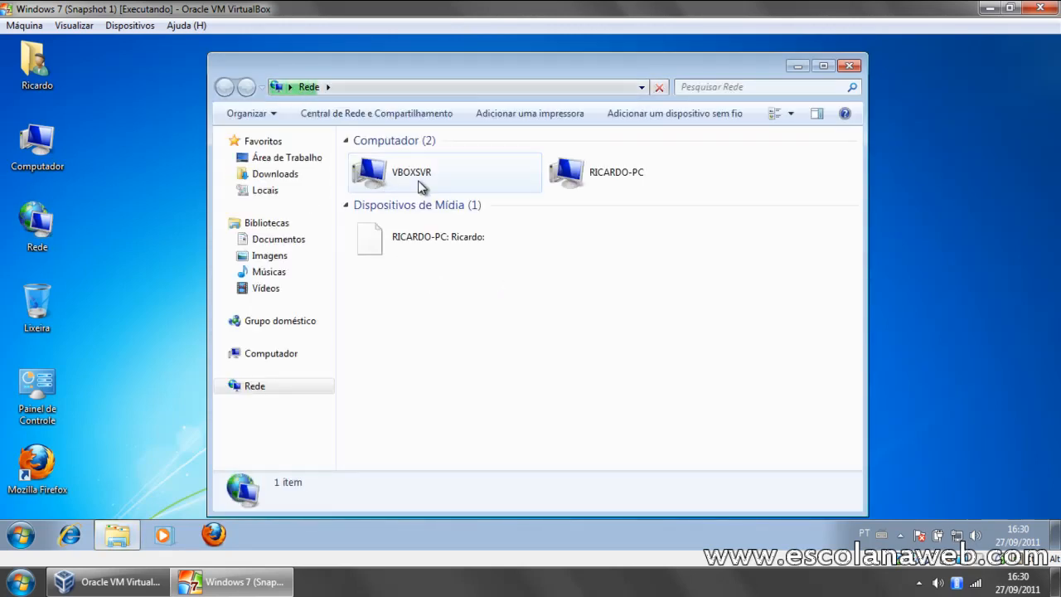
pyautogui.doubleClick(378, 183)
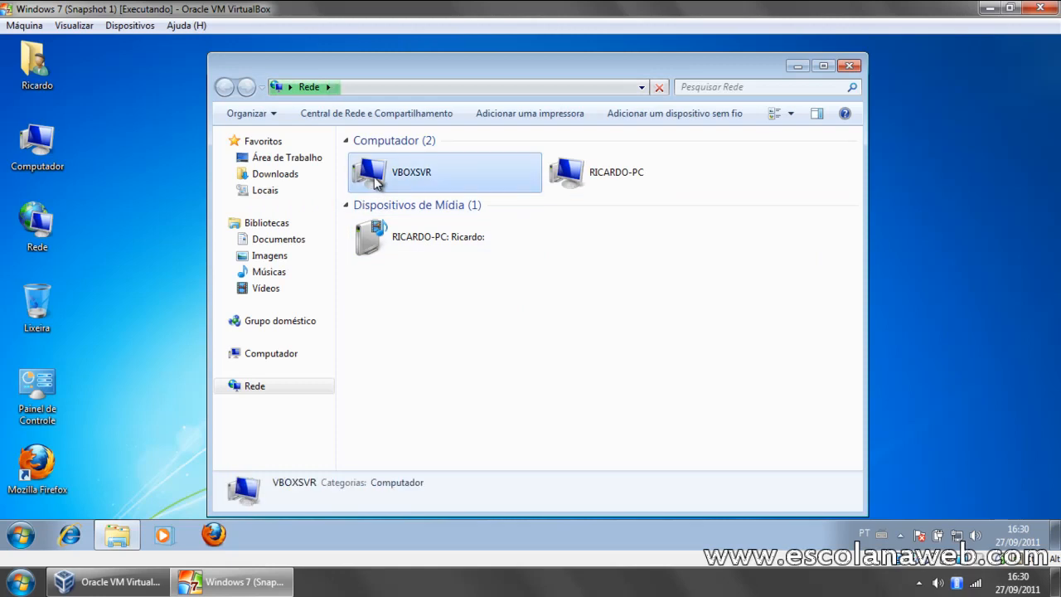
pyautogui.doubleClick(380, 162)
# Step: Create a new text document in the shared folder from the virtual Windows 7
pyautogui.rightClick(427, 344)
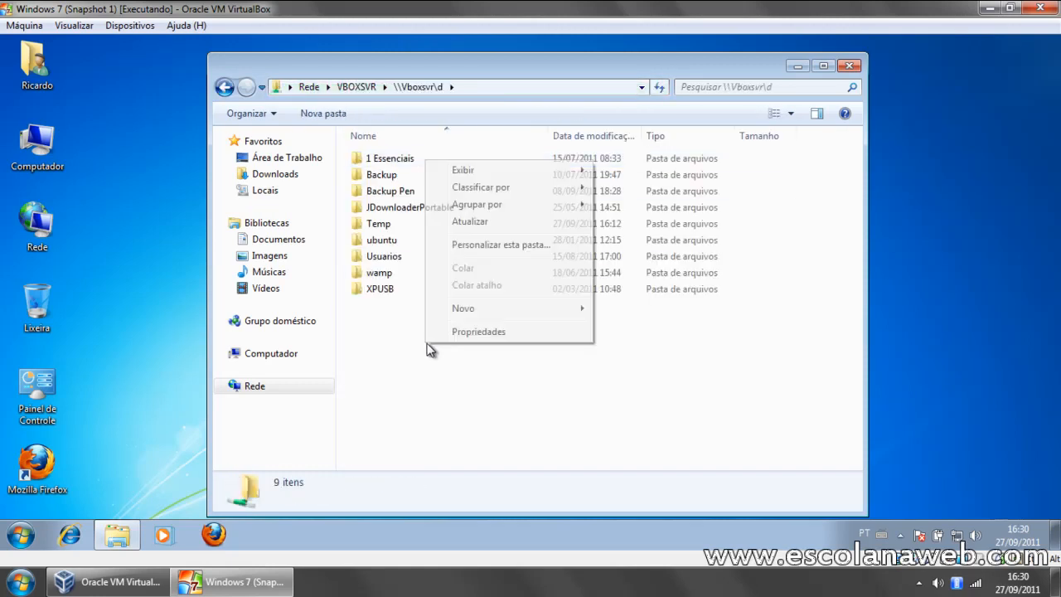
pyautogui.moveTo(501, 310)
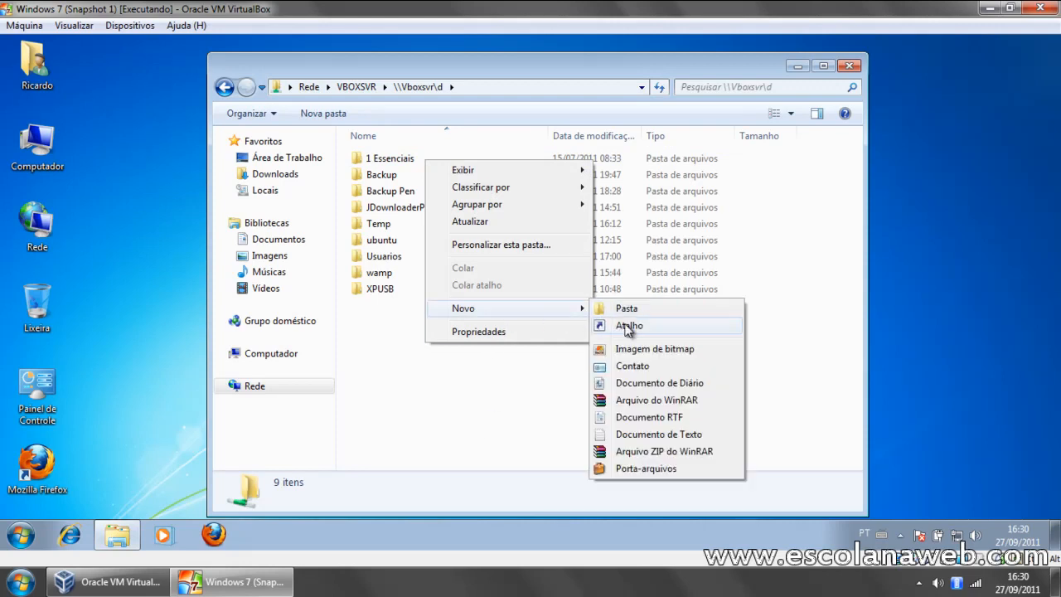
pyautogui.click(623, 436)
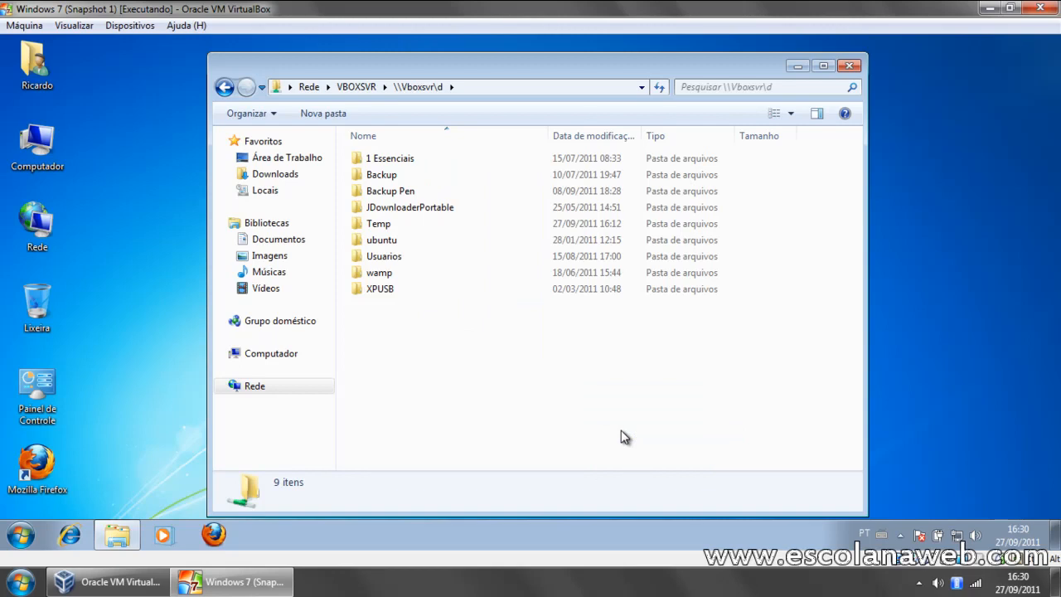
pyautogui.rightClick(424, 334)
pyautogui.moveTo(502, 485)
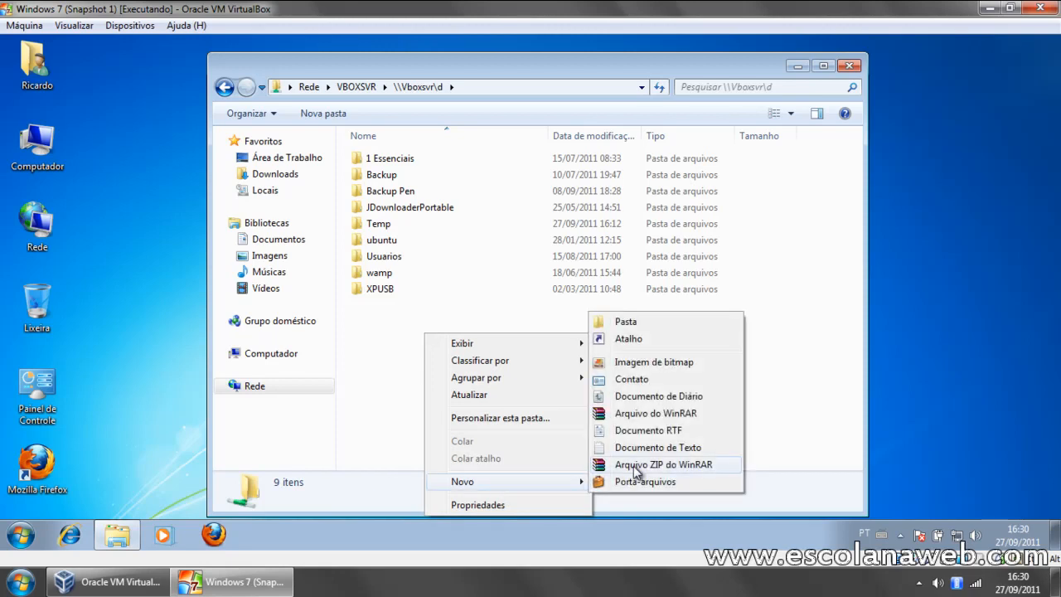
pyautogui.click(658, 448)
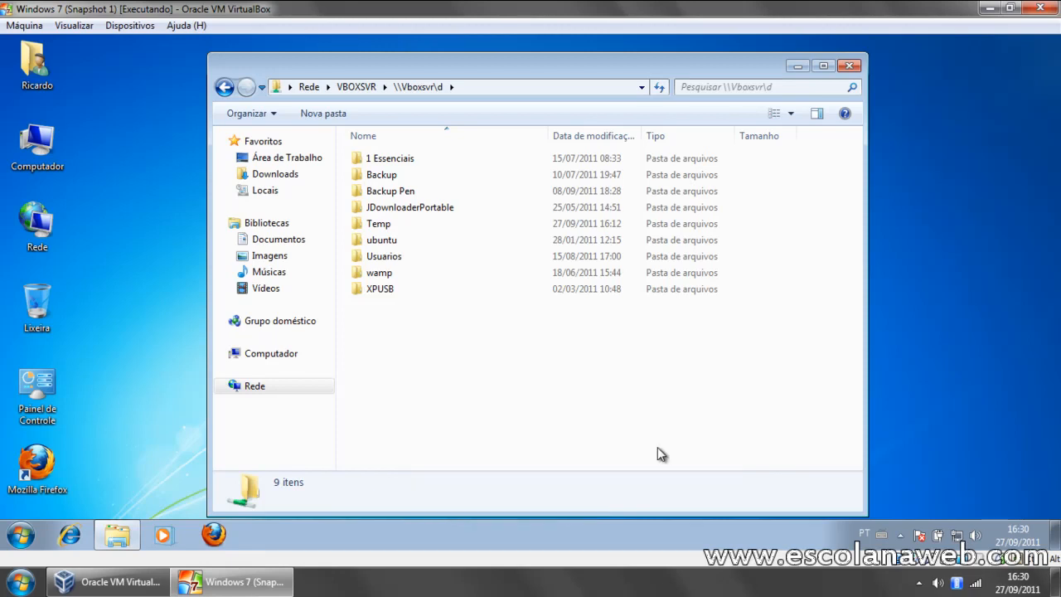
pyautogui.click(561, 579)
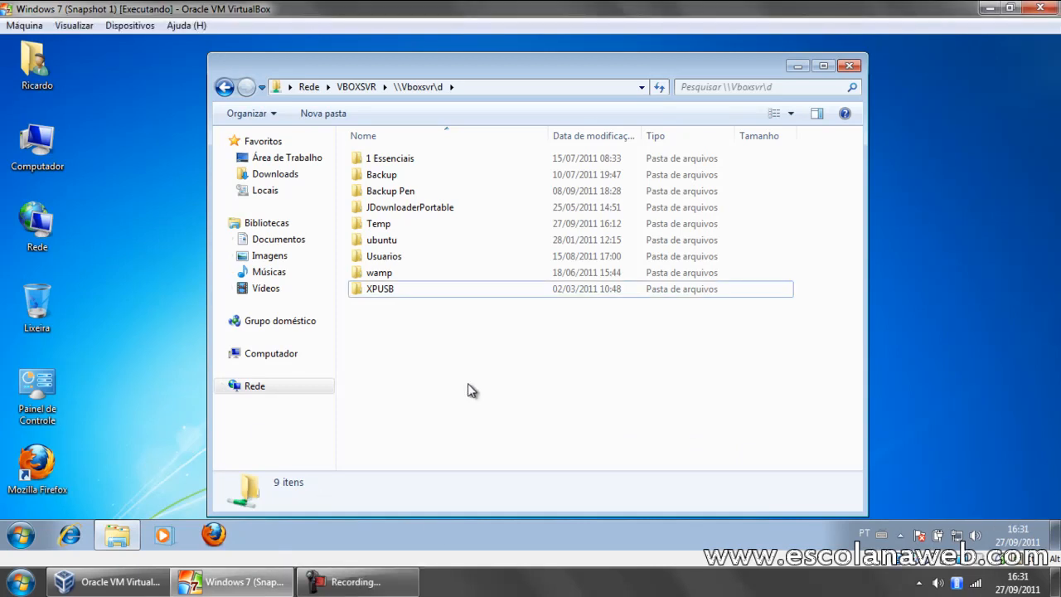
pyautogui.rightClick(429, 354)
pyautogui.moveTo(508, 318)
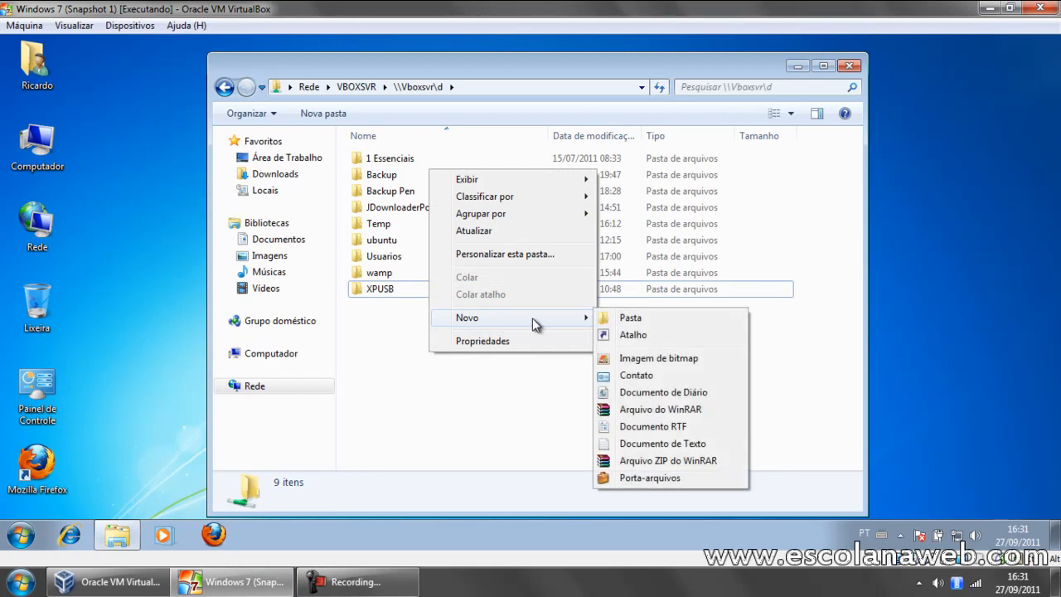
pyautogui.click(639, 444)
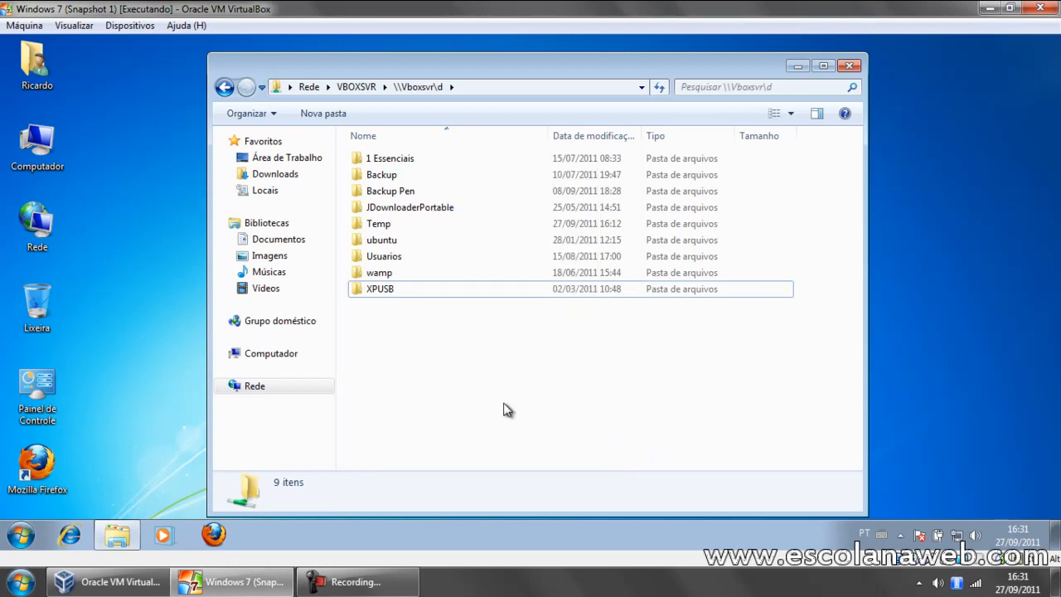
# Step: Refresh the shared folder and name the new text document "criado com 7 virtual"
pyautogui.rightClick(541, 381)
pyautogui.click(597, 260)
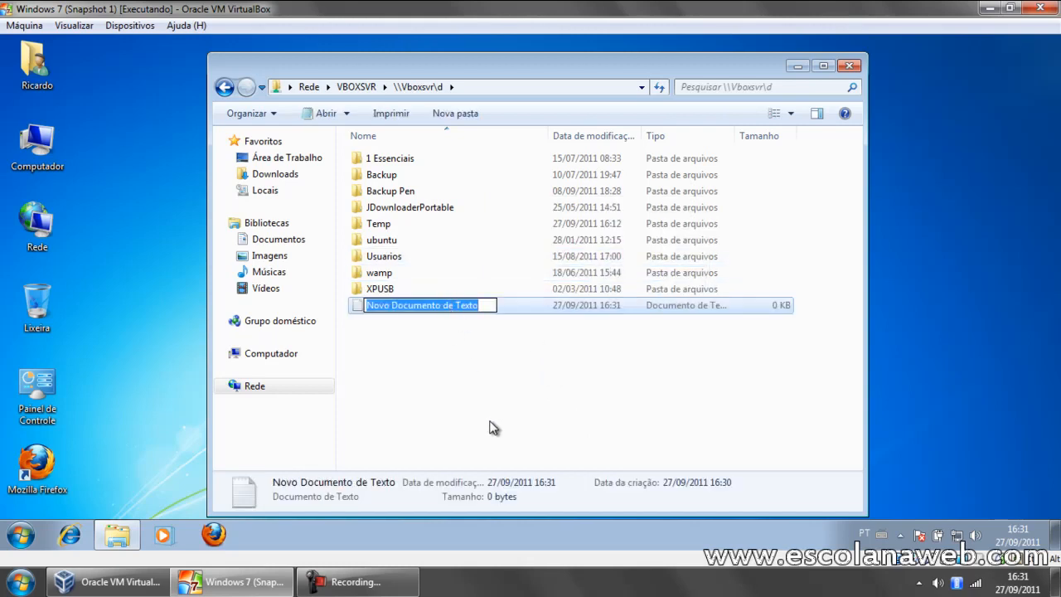
pyautogui.write('criado com ')
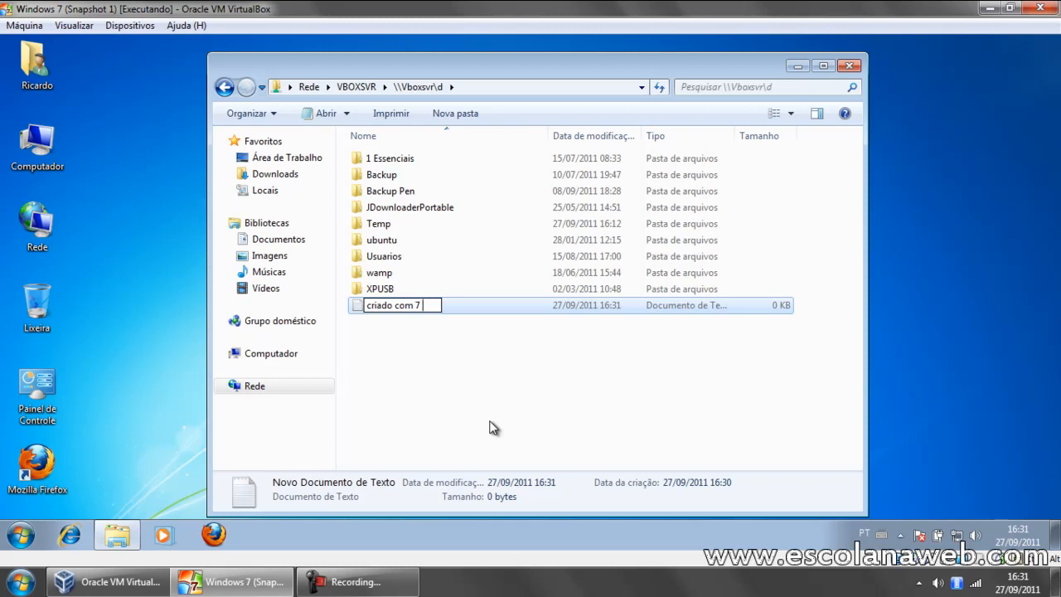
pyautogui.write('7 virtual')
pyautogui.press('Return')
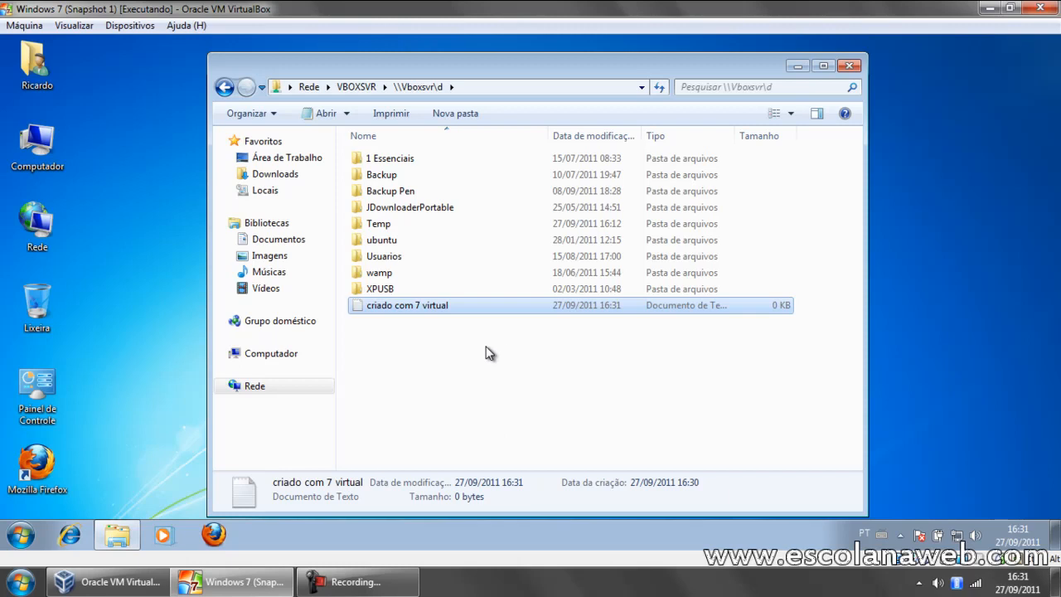
# Step: Open the host's Disco Local (D:), permanently delete the file "criado com 7 virtual", and close the window
pyautogui.click(24, 579)
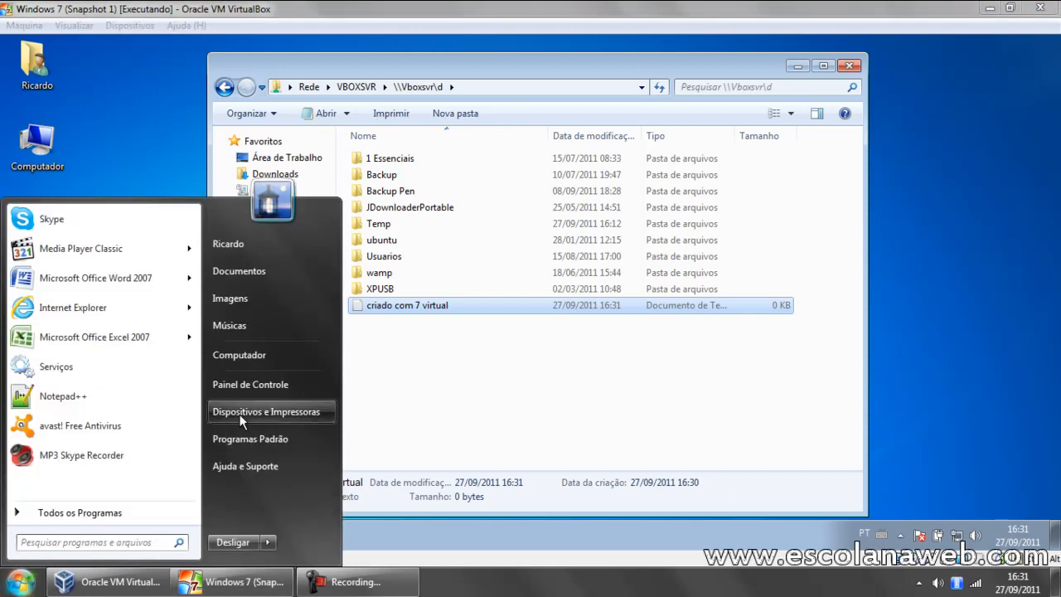
pyautogui.click(249, 360)
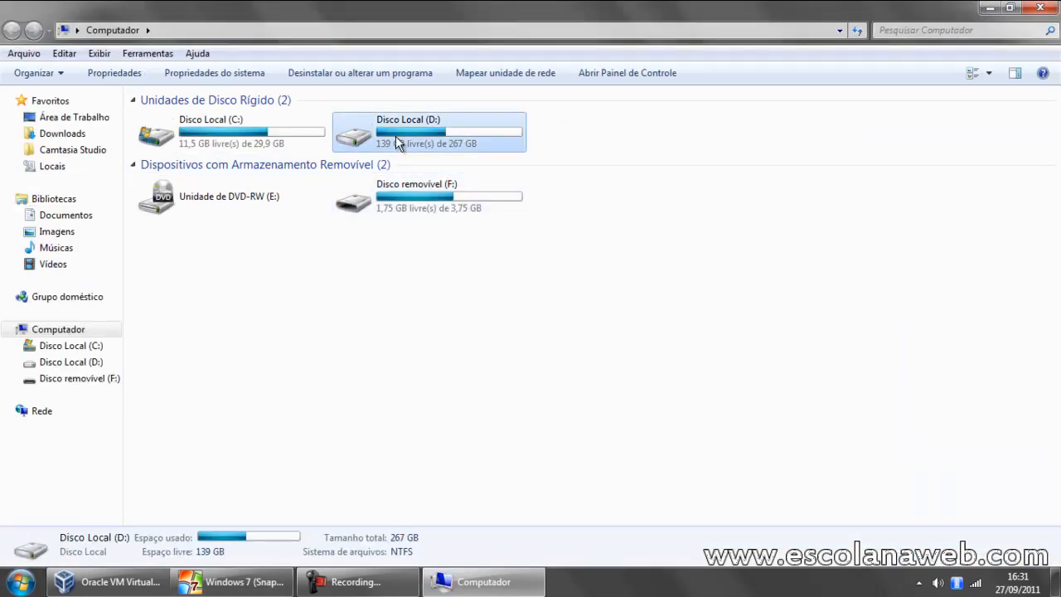
pyautogui.doubleClick(396, 136)
pyautogui.click(199, 267)
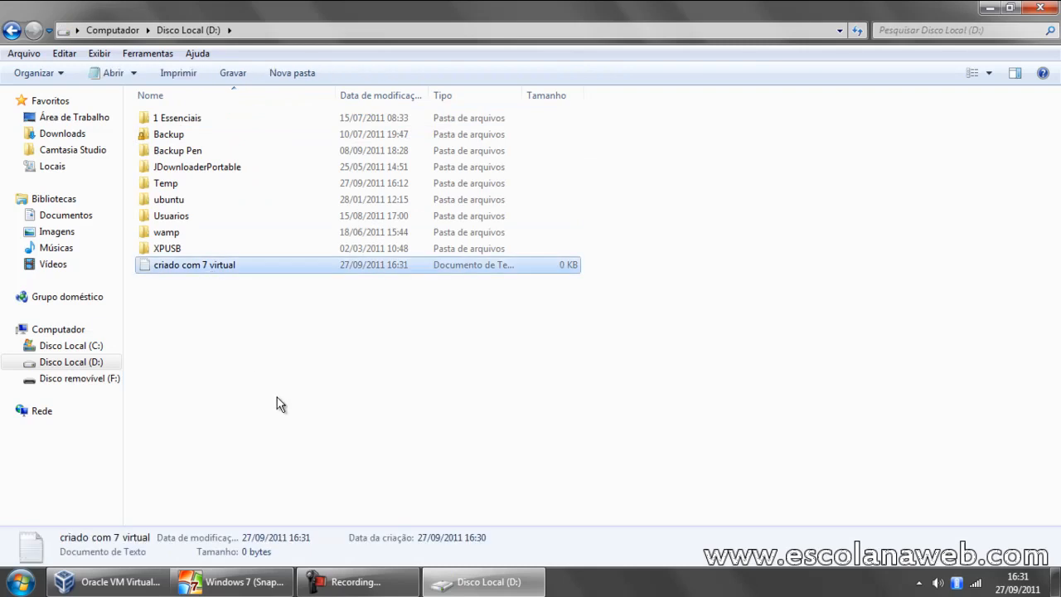
pyautogui.hotkey('shift', 'Delete')
pyautogui.press('Return')
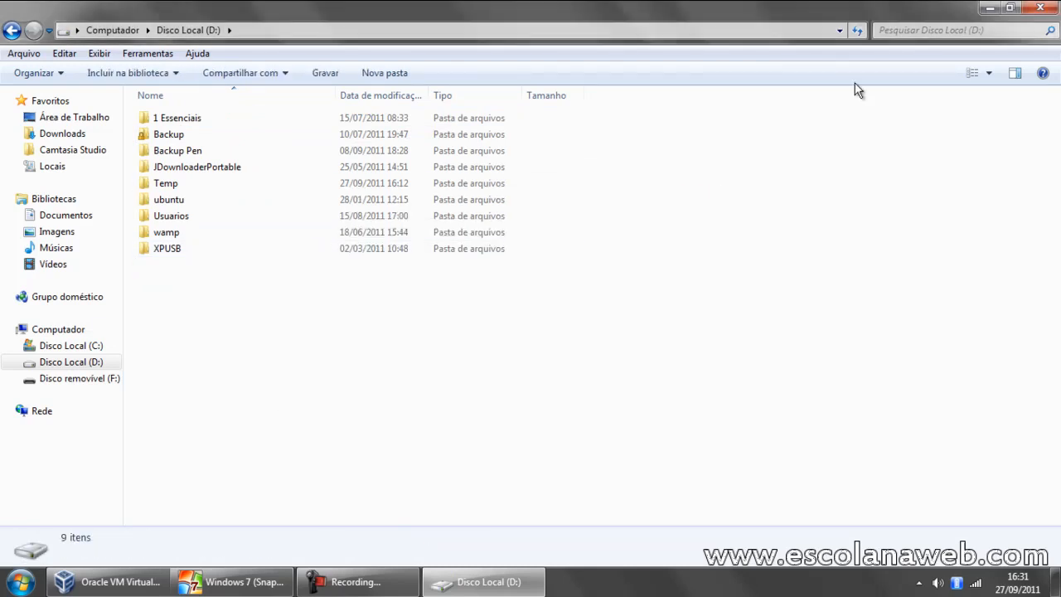
pyautogui.click(1040, 8)
# Step: Refresh the shared folder in the virtual Windows 7 and close its window
pyautogui.rightClick(485, 372)
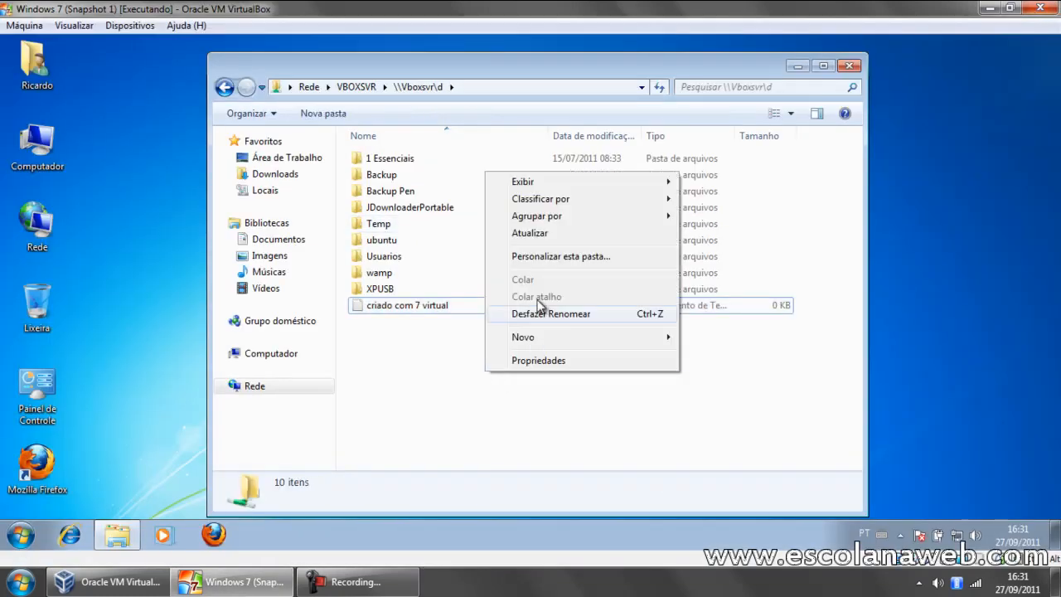
pyautogui.click(544, 235)
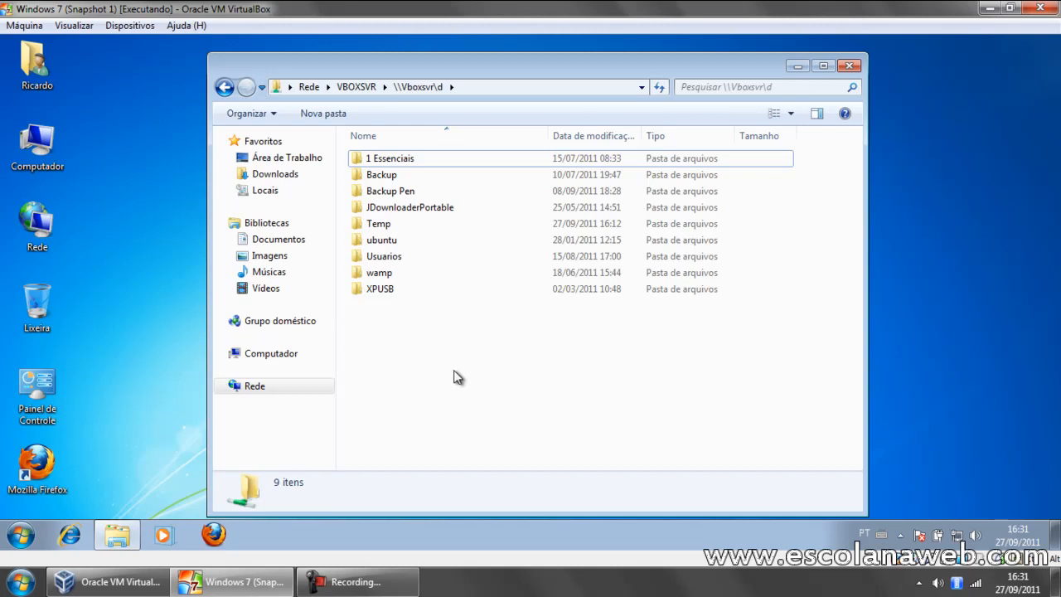
pyautogui.click(850, 65)
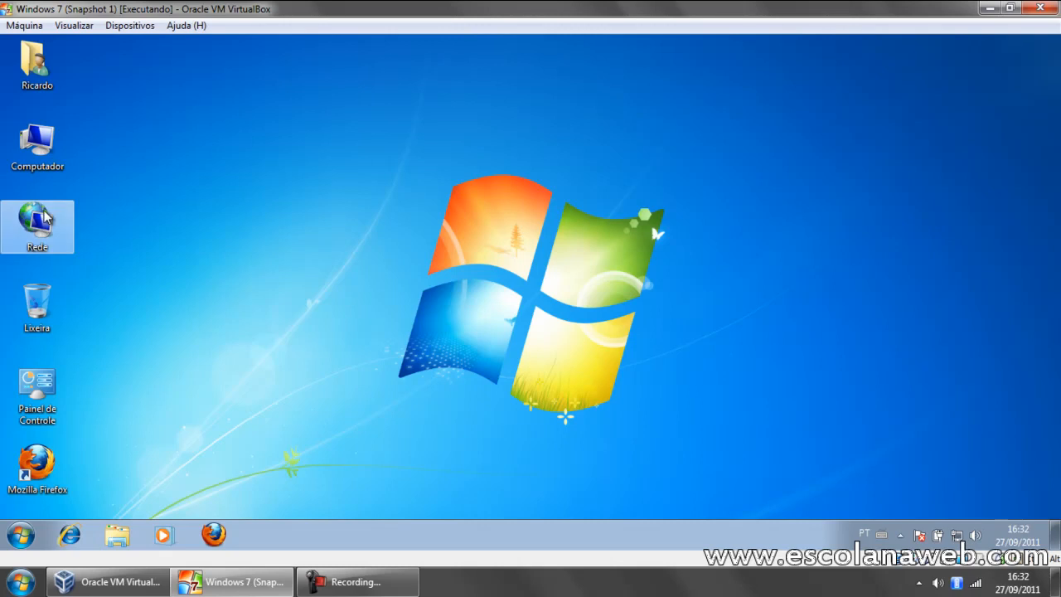
# Step: Browse to \\vboxsvr from Computador in the virtual Windows 7, view the contents of the d share, and close the window
pyautogui.doubleClick(37, 145)
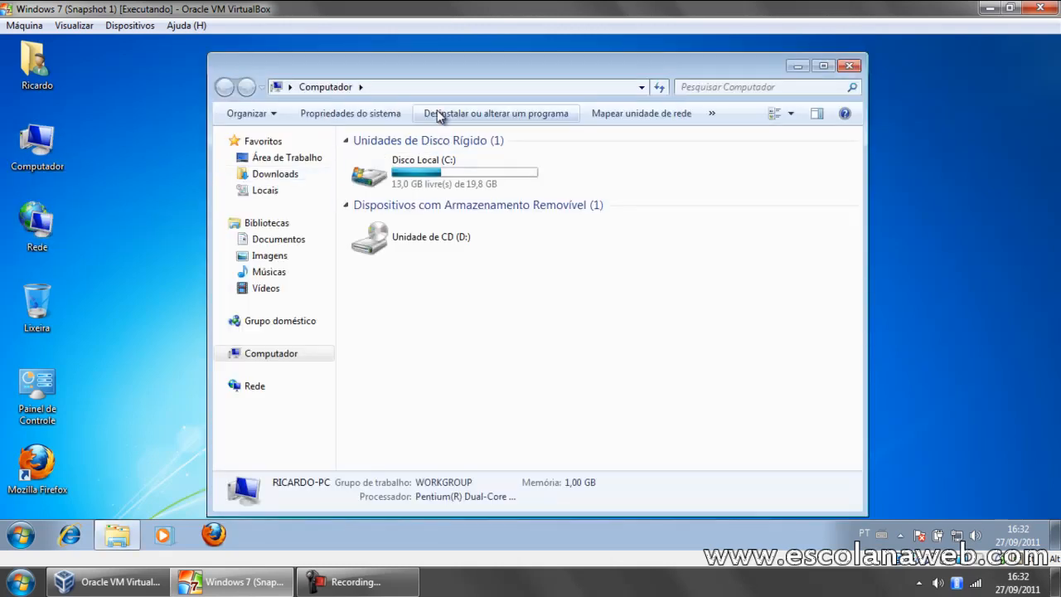
pyautogui.click(481, 88)
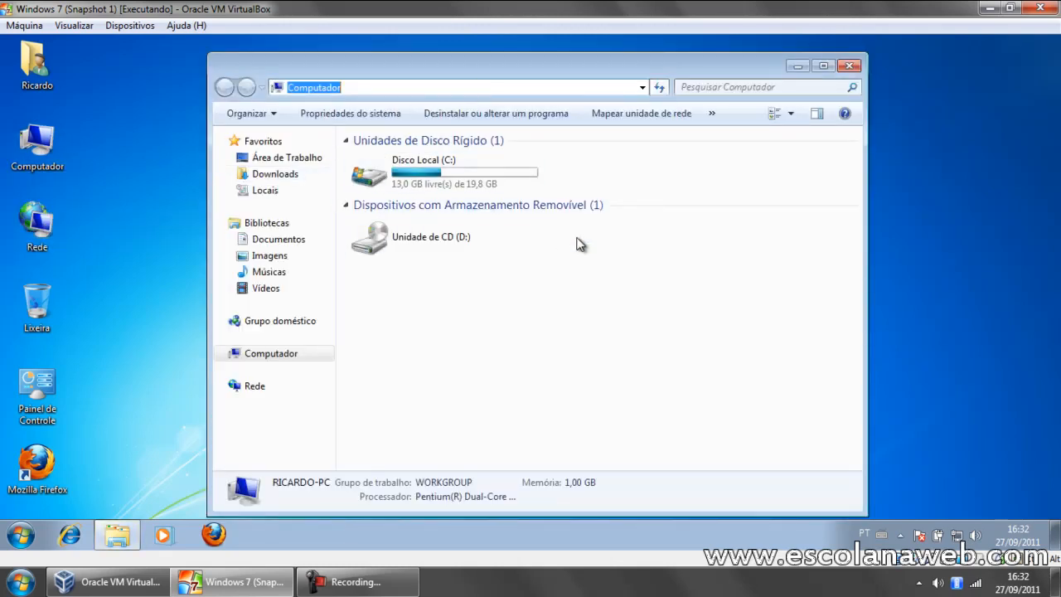
pyautogui.write('\\\\v')
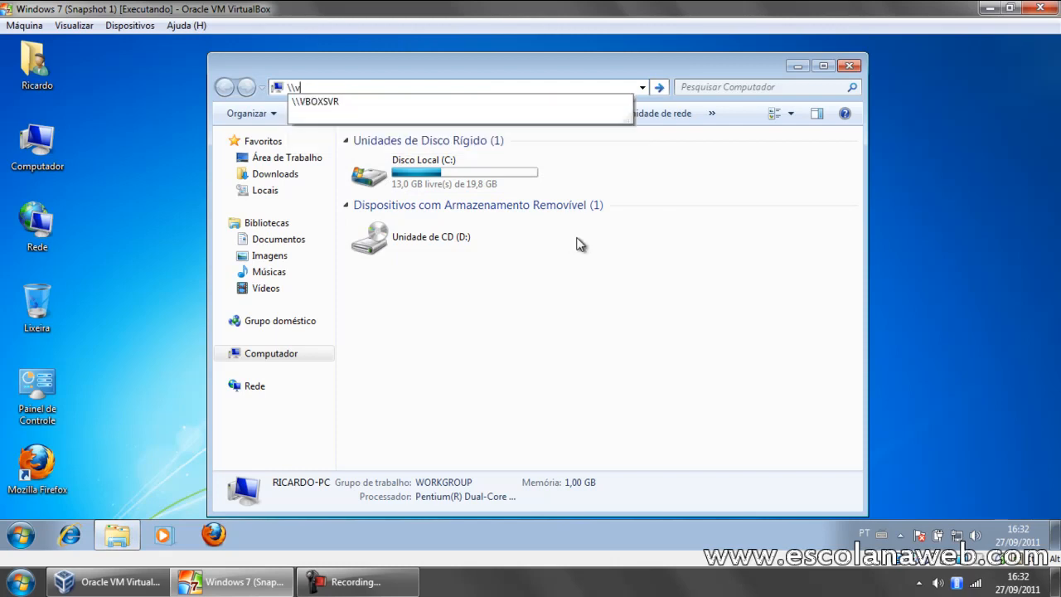
pyautogui.write('boxsvr')
pyautogui.press('Return')
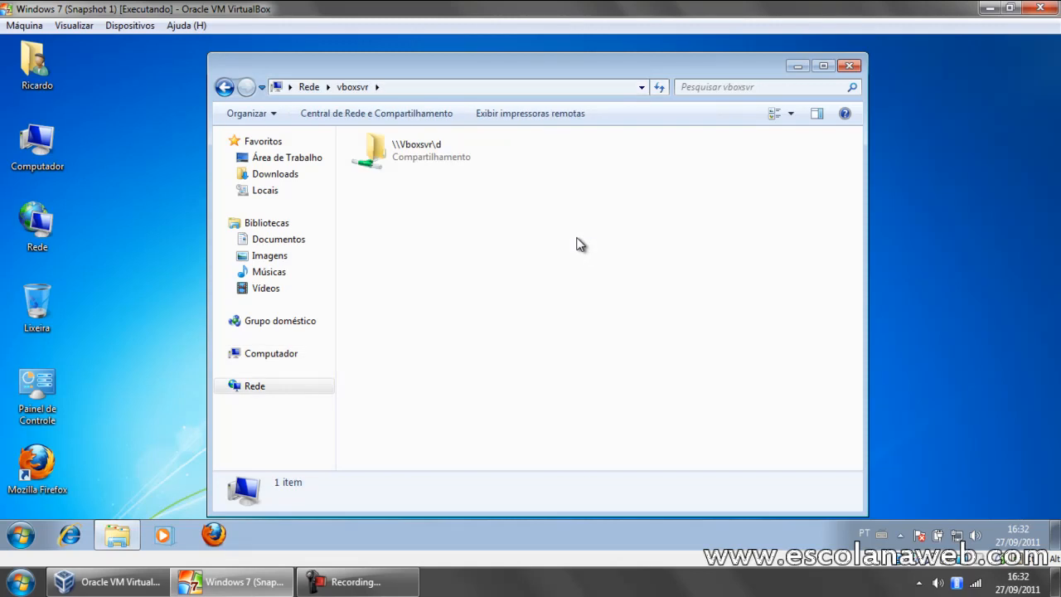
pyautogui.doubleClick(373, 157)
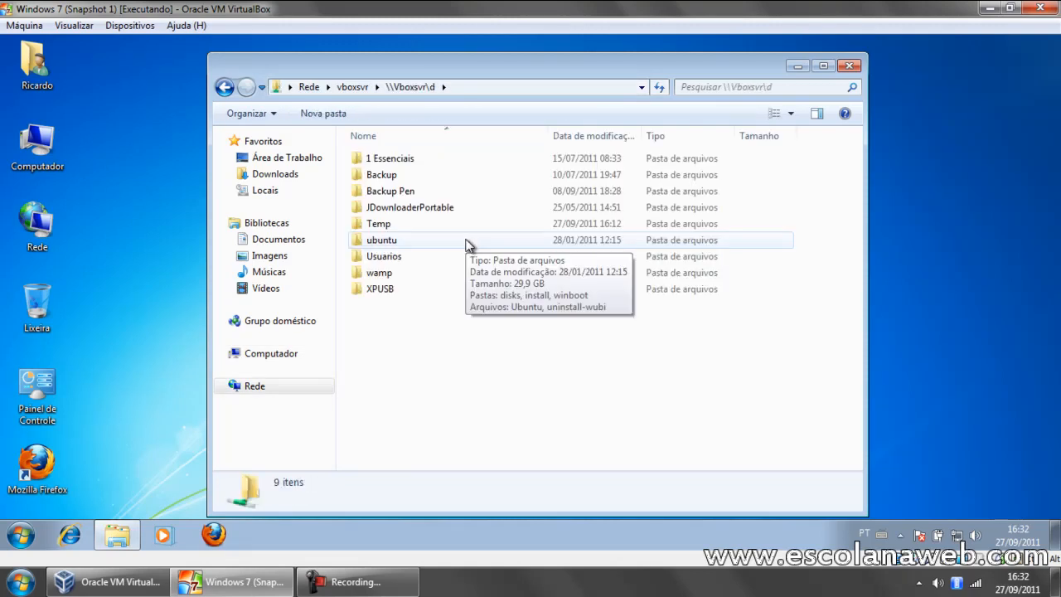
pyautogui.click(849, 65)
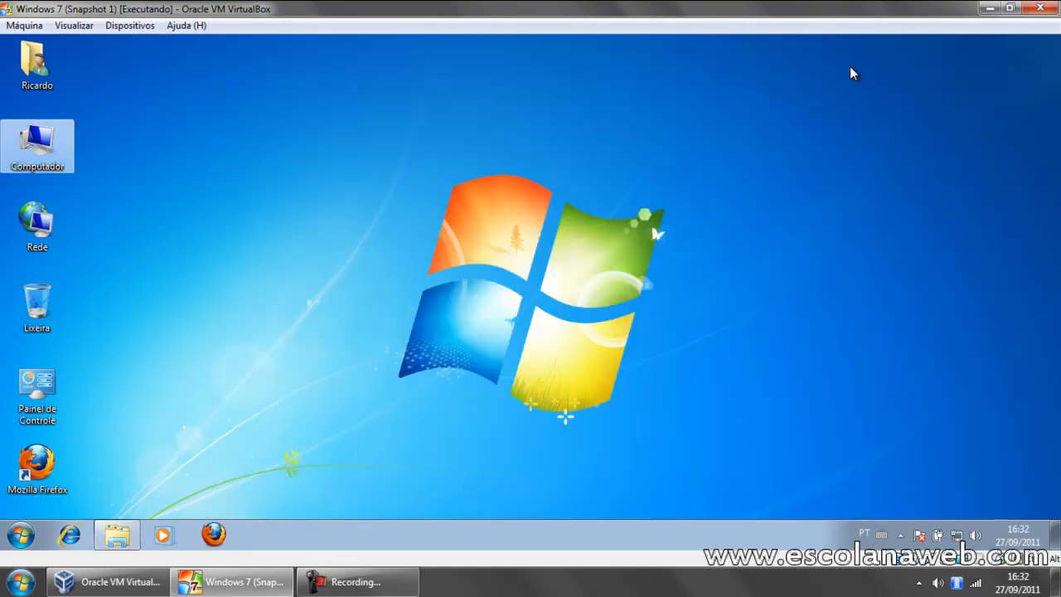
# Step: Close the Windows 7 virtual machine with its state saved and start the Ubuntu virtual machine
pyautogui.click(1041, 7)
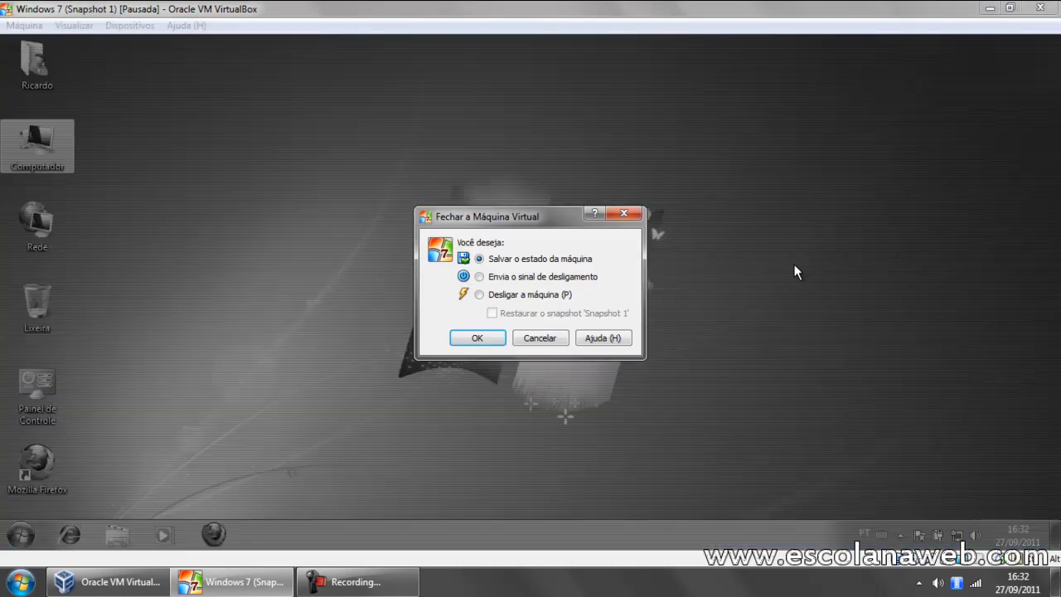
pyautogui.click(474, 339)
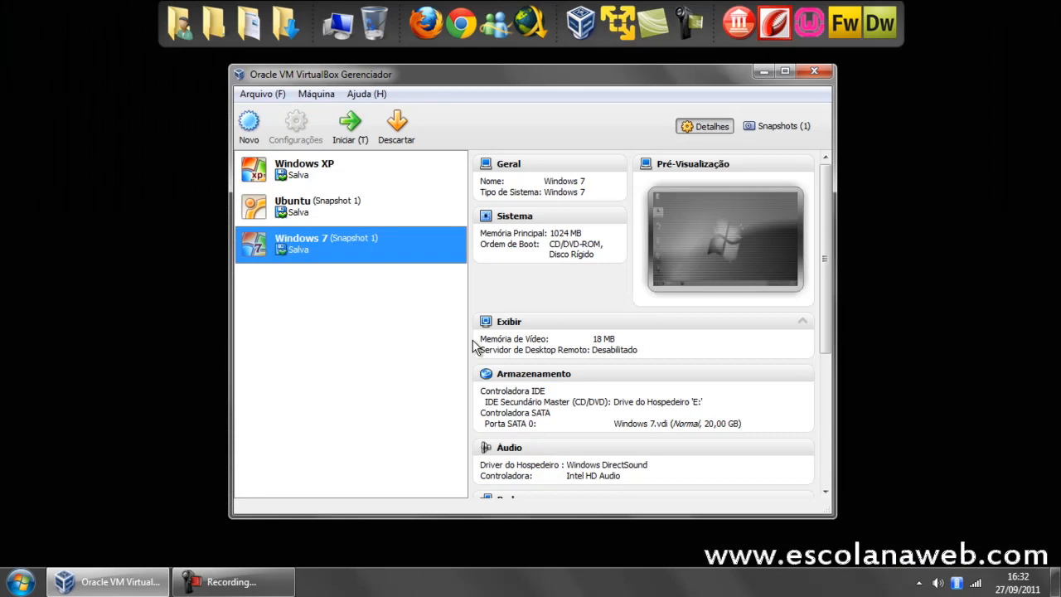
pyautogui.click(332, 214)
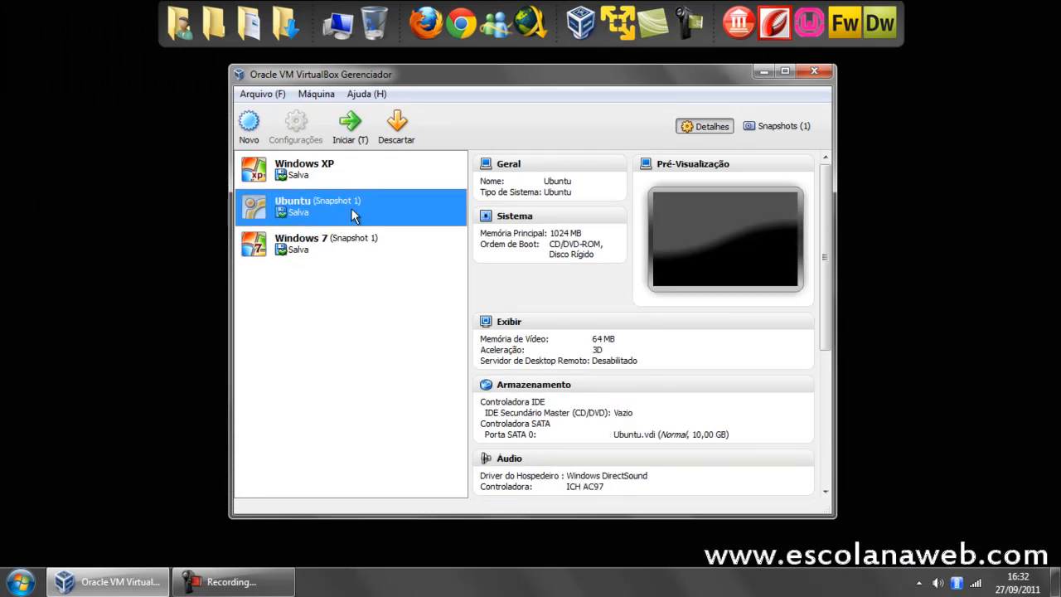
pyautogui.doubleClick(352, 207)
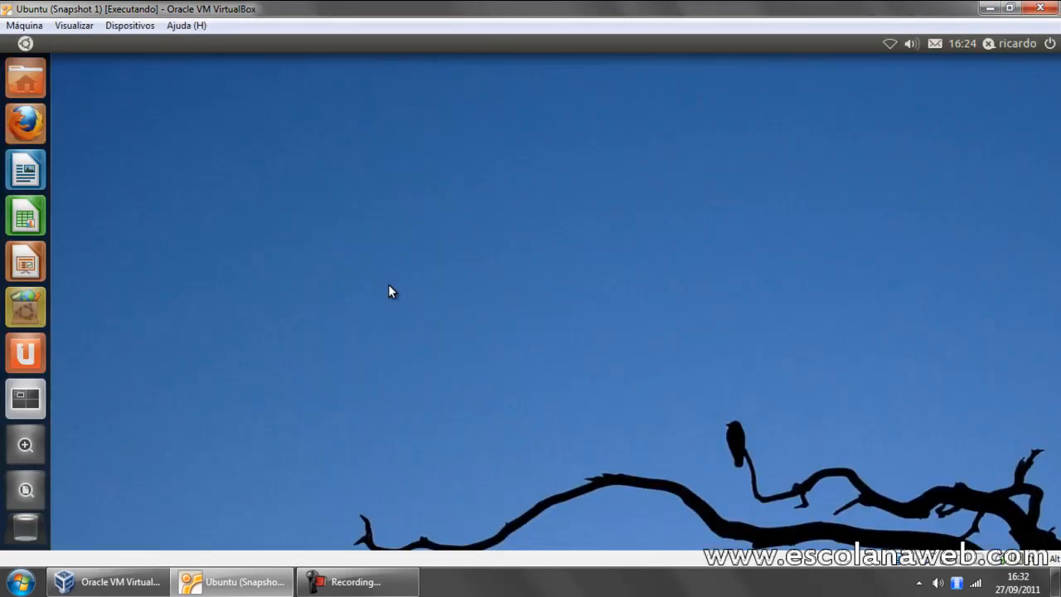
# Step: Add a shared folder to the Ubuntu machine with the host's Disco Local (D:) as its path
pyautogui.click(143, 27)
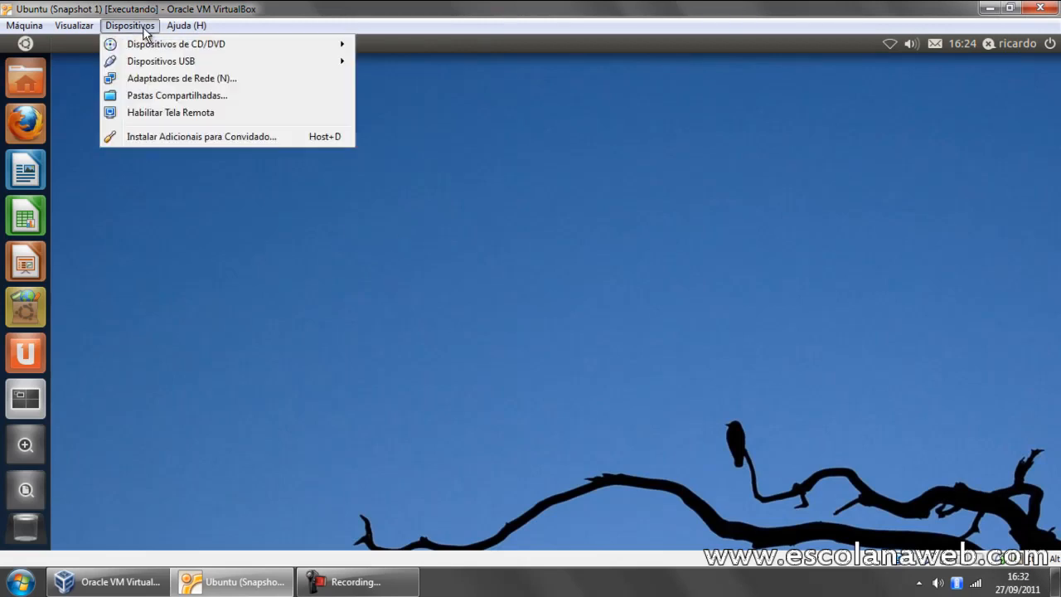
pyautogui.click(165, 97)
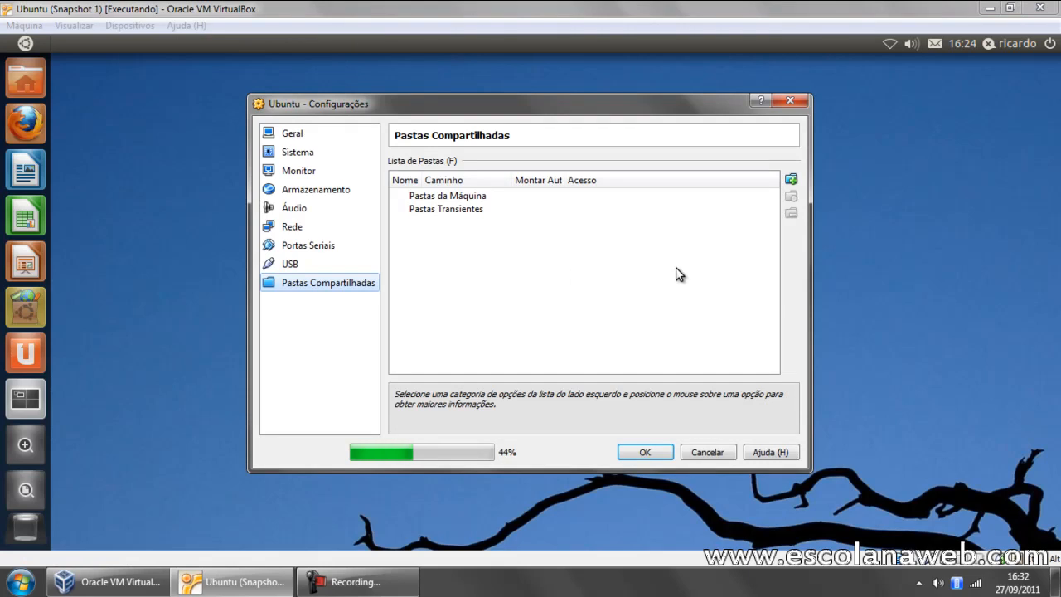
pyautogui.click(791, 180)
pyautogui.click(640, 233)
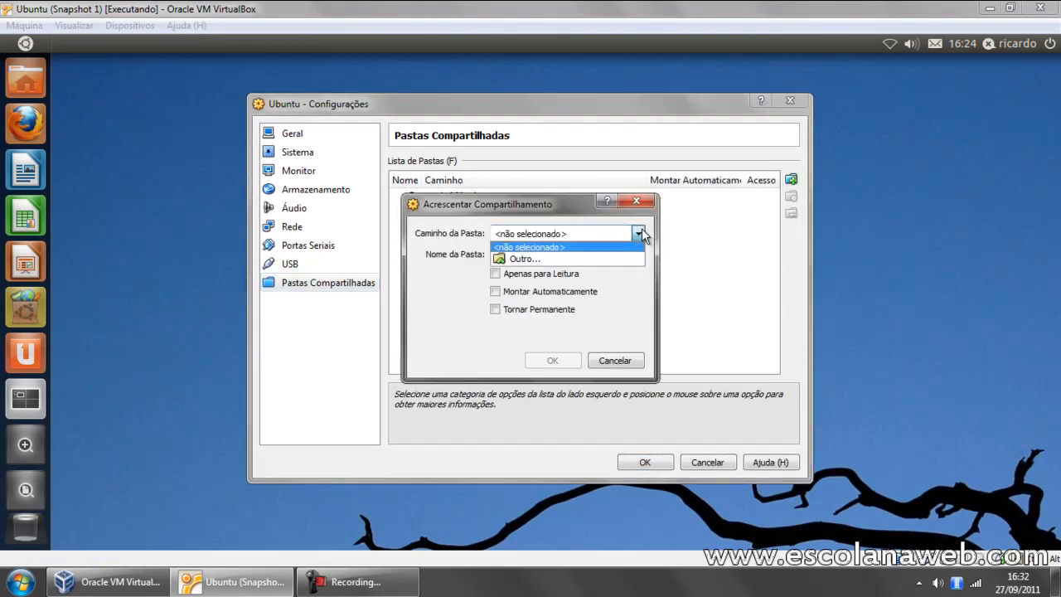
pyautogui.click(539, 259)
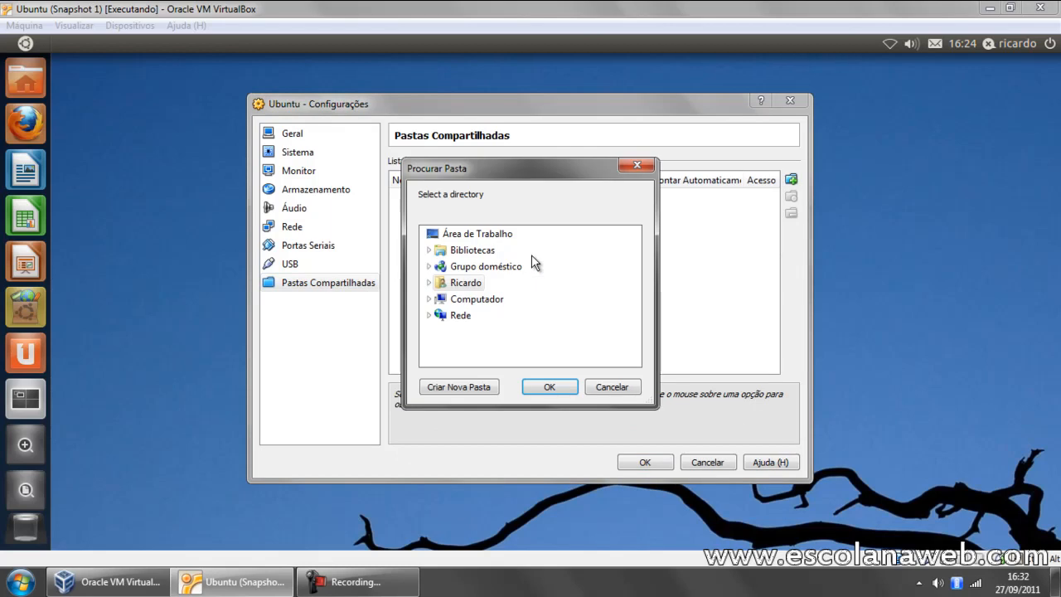
pyautogui.click(429, 300)
pyautogui.click(468, 316)
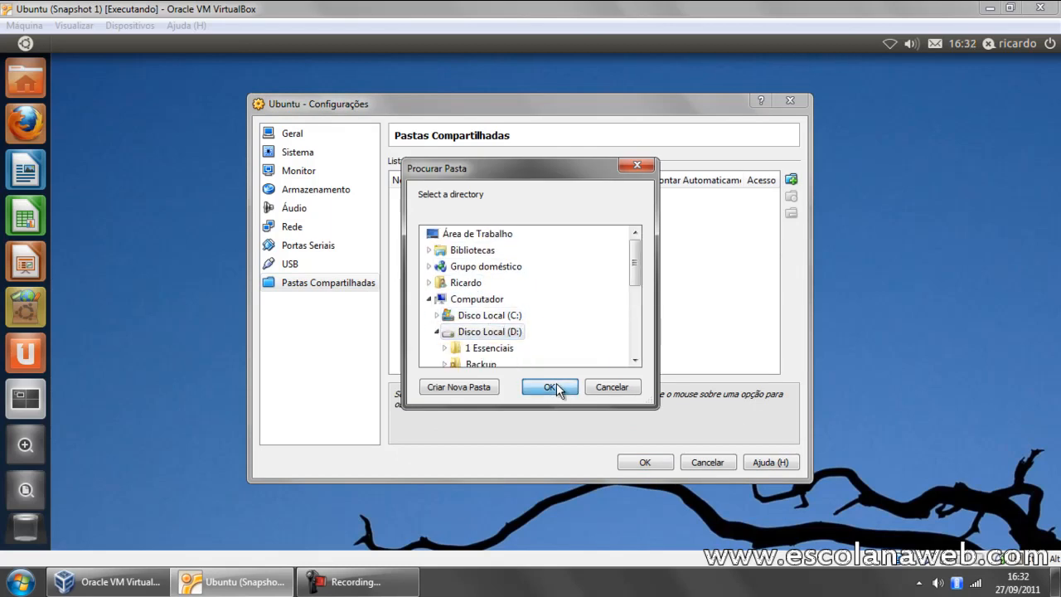
pyautogui.click(554, 389)
# Step: Name the Ubuntu machine's shared folder D and accept the shared folder settings
pyautogui.doubleClick(548, 257)
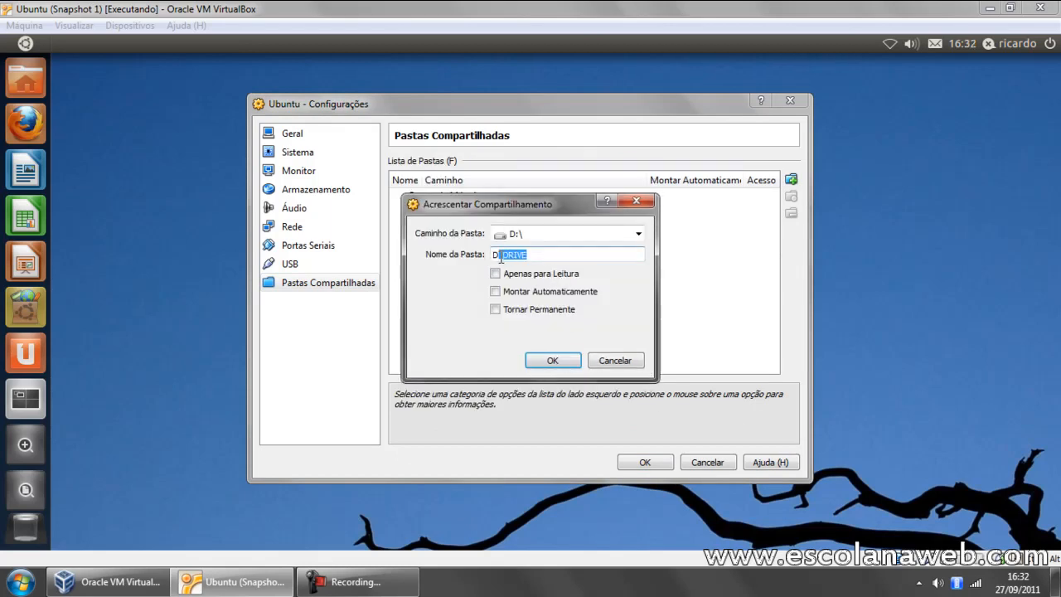
pyautogui.write('D')
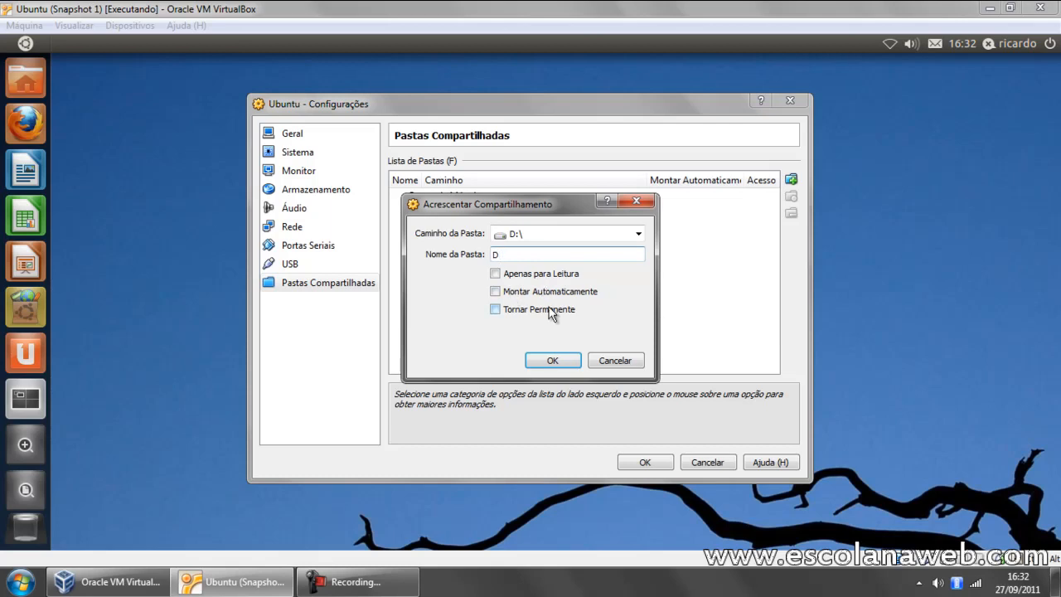
pyautogui.click(552, 360)
pyautogui.click(646, 463)
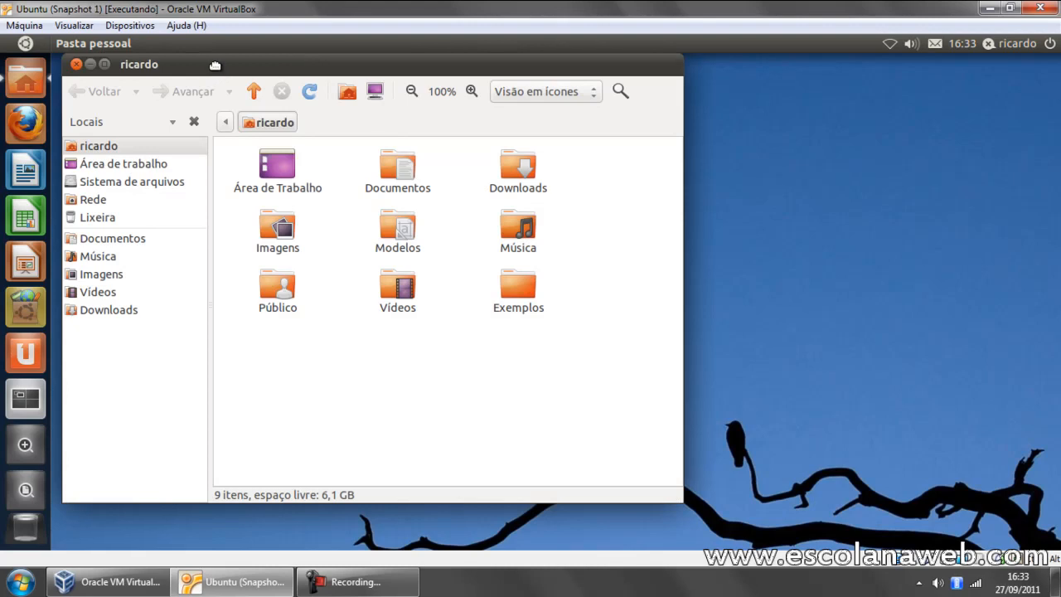
# Step: Open the home folder in Ubuntu, launch Terminal from the Acessórios applications, and place its window fully in view
pyautogui.moveTo(215, 65); pyautogui.dragTo(199, 67)
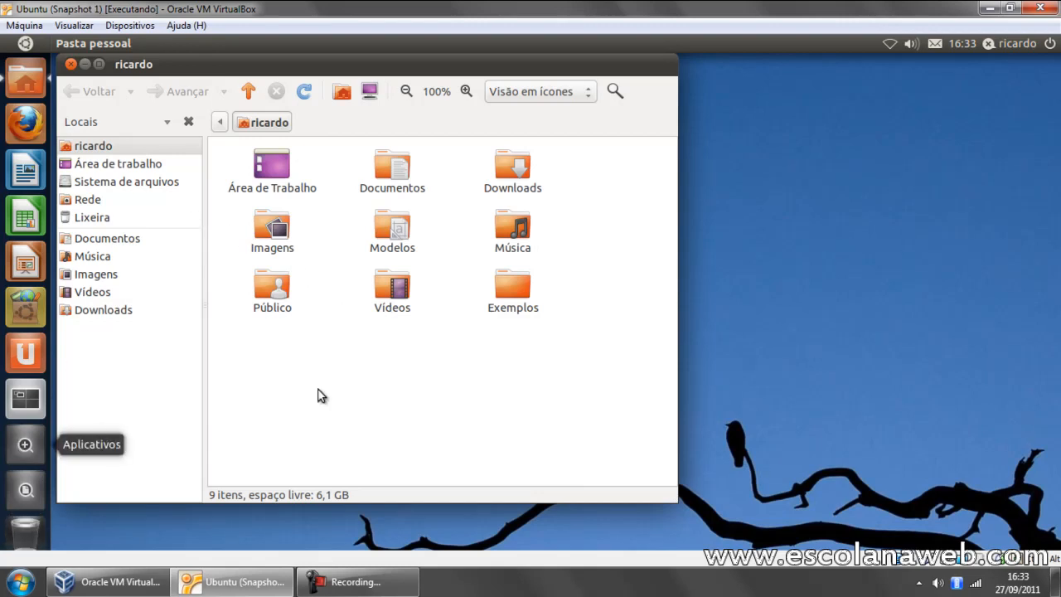
pyautogui.click(24, 446)
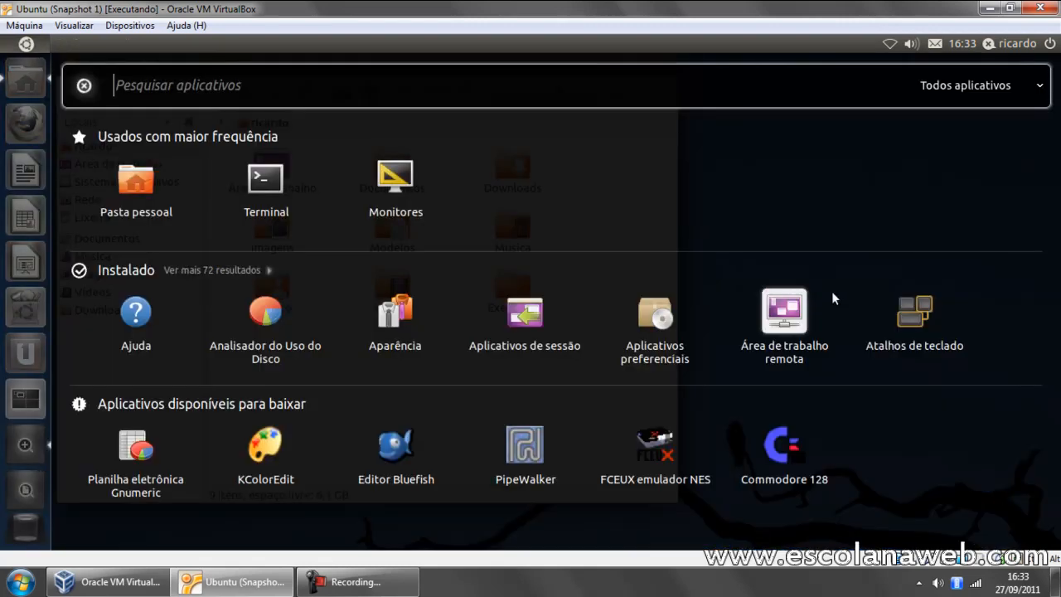
pyautogui.click(977, 92)
pyautogui.click(915, 114)
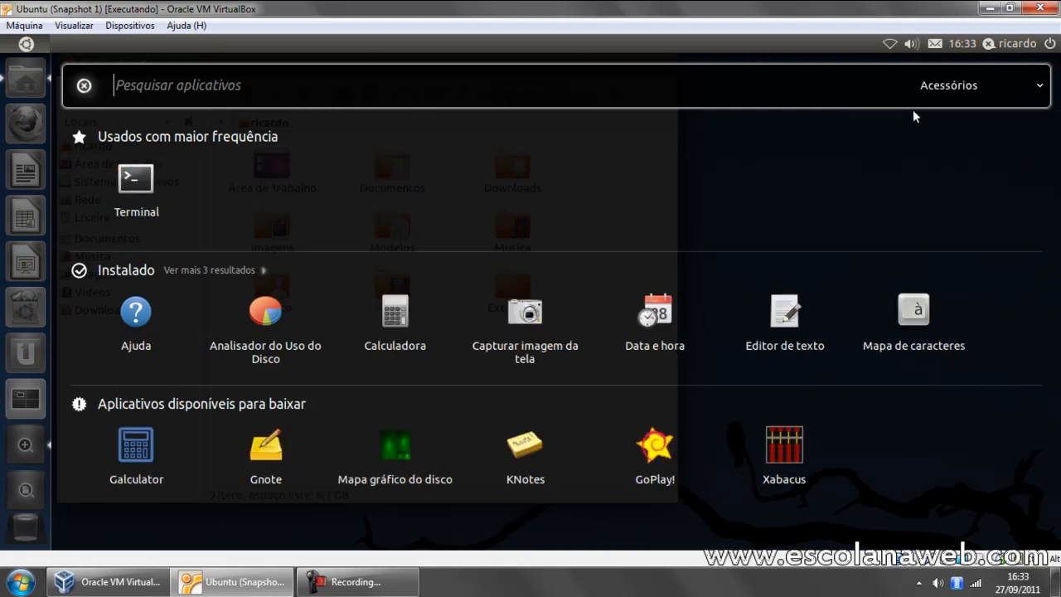
pyautogui.click(233, 270)
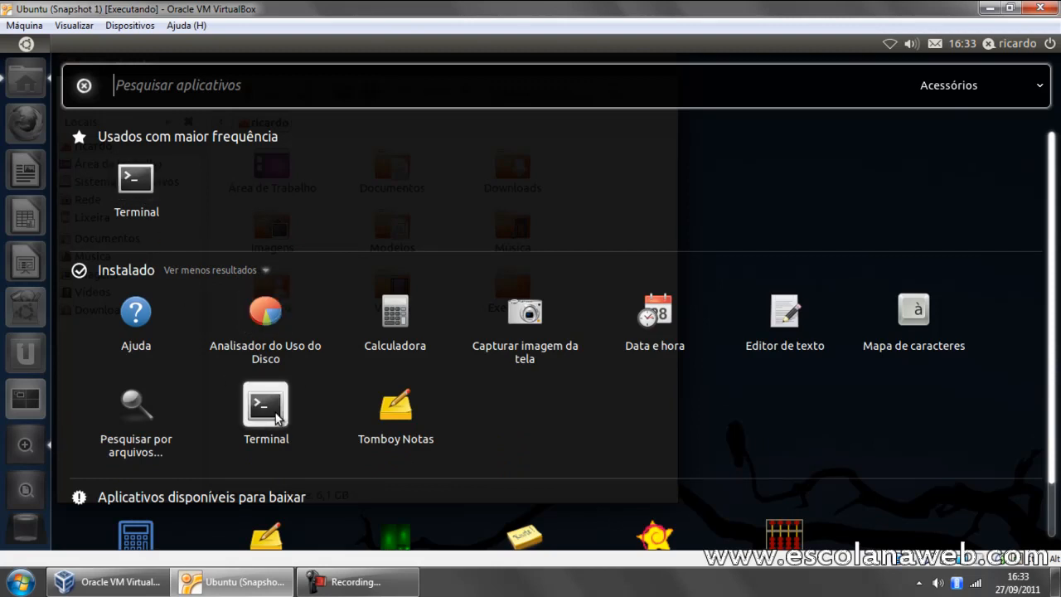
pyautogui.press('Escape')
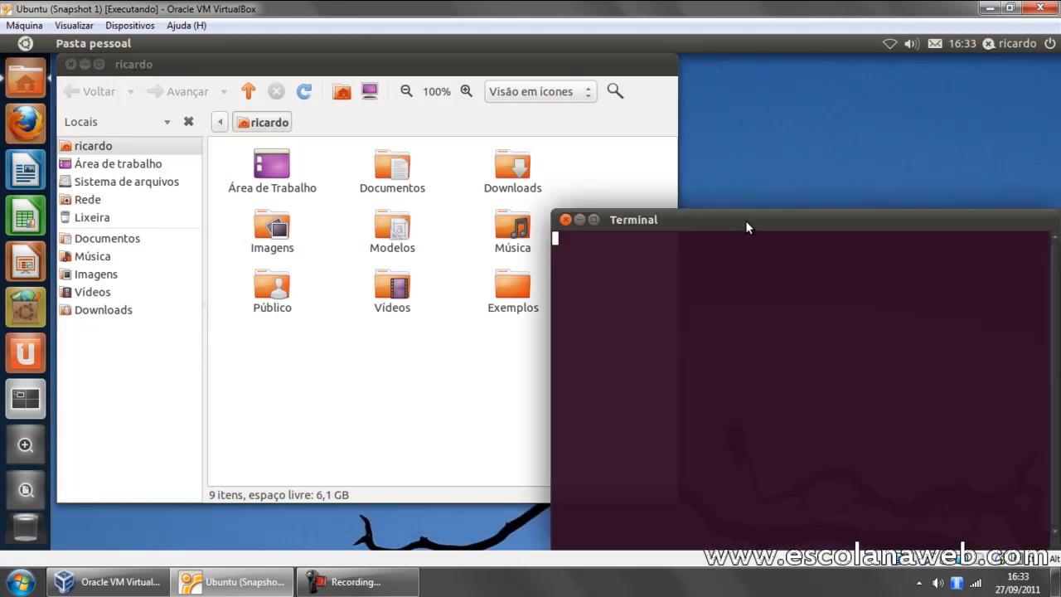
pyautogui.moveTo(740, 220); pyautogui.dragTo(725, 193)
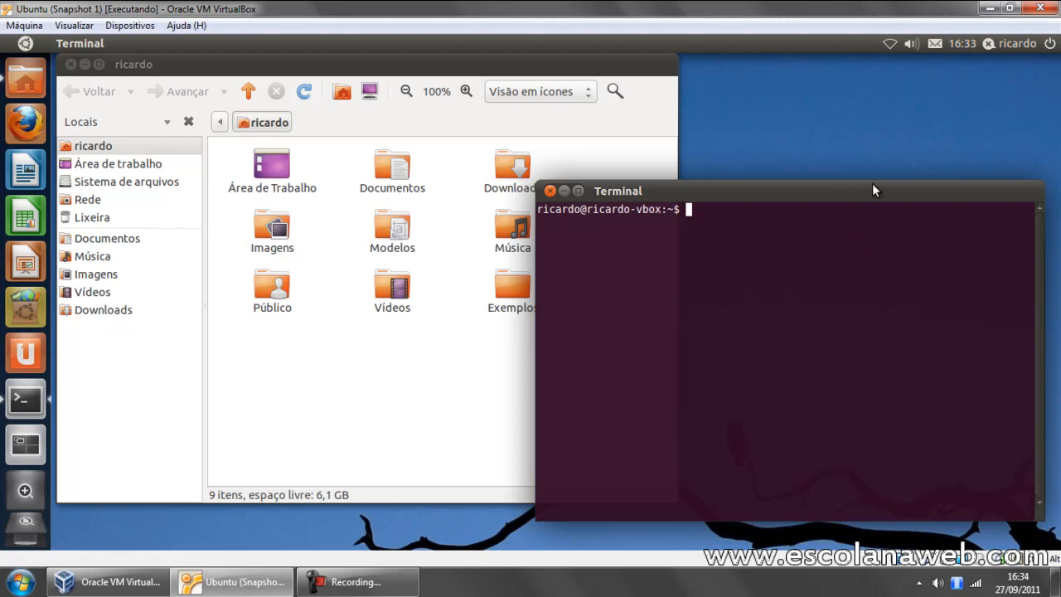
# Step: Create the directory discoD in the home folder with sudo mkdir, entering the account password
pyautogui.write('sudo')
pyautogui.click(787, 579)
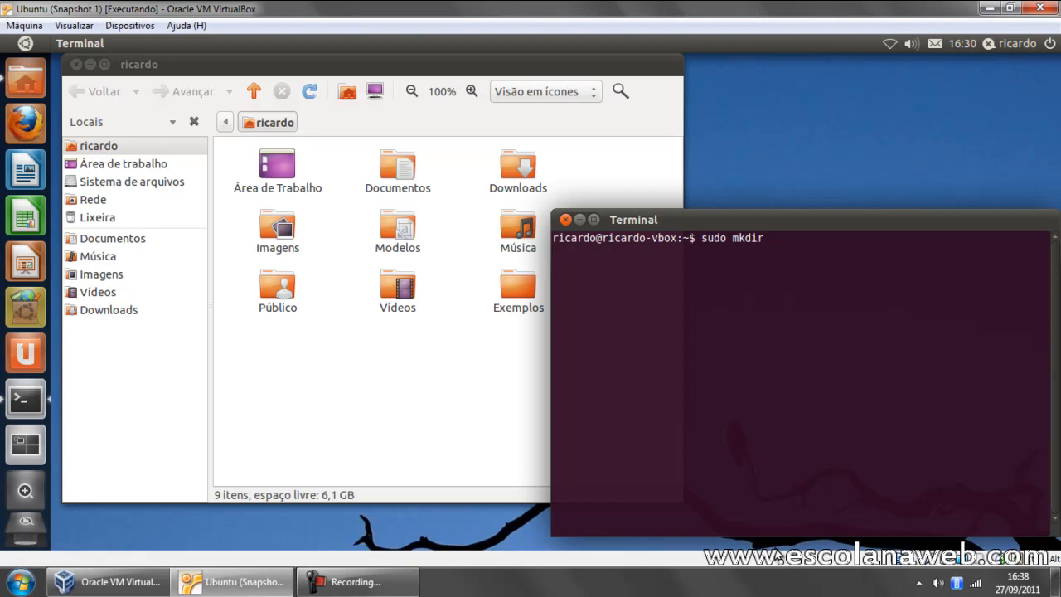
pyautogui.write('discoD')
pyautogui.press('Return')
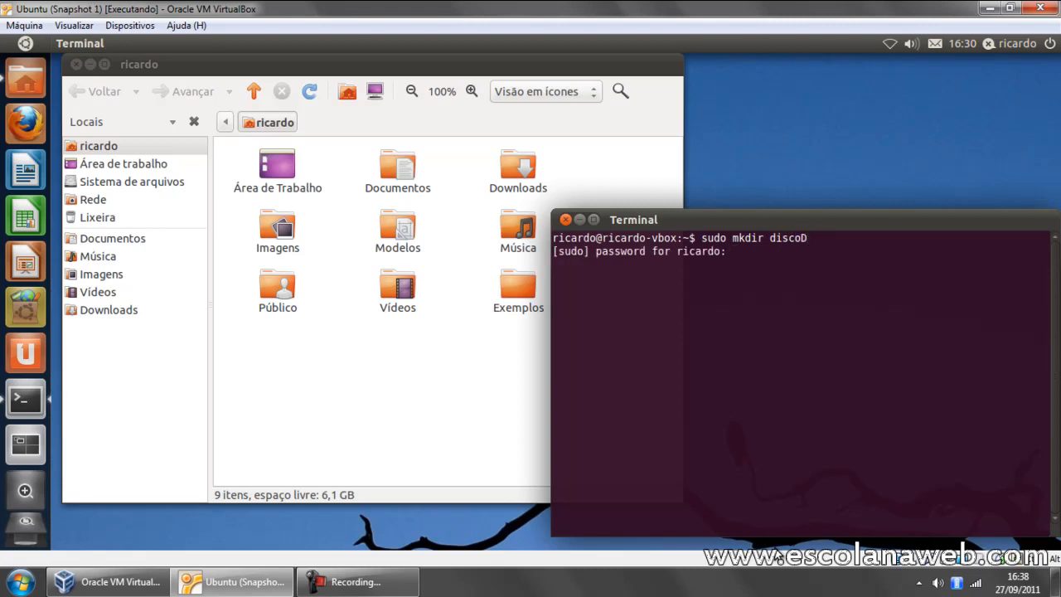
pyautogui.press('Return')
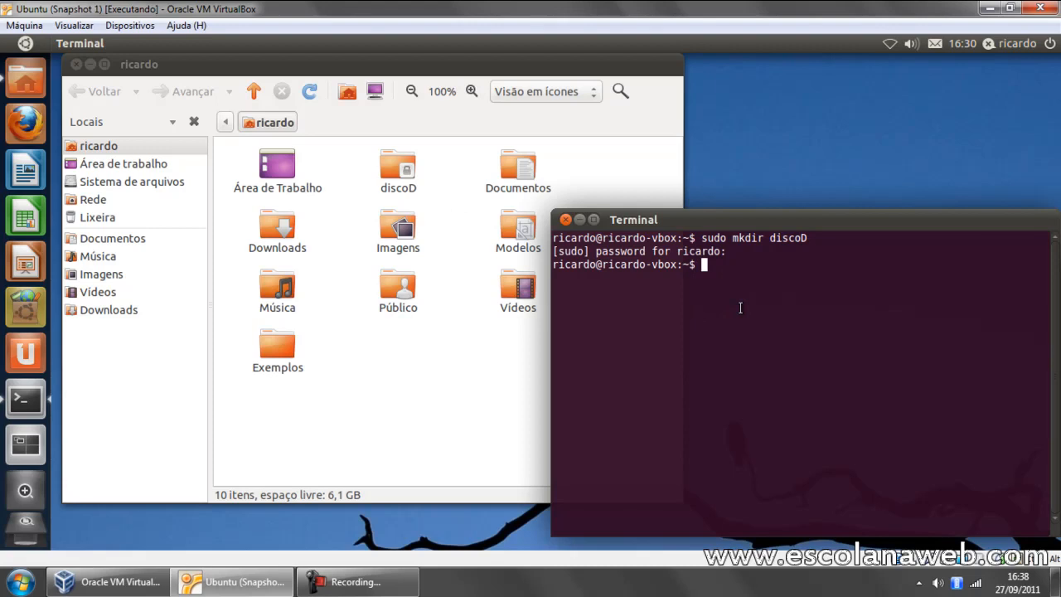
# Step: Check the name of the D:\ share in the Ubuntu machine's shared folder settings
pyautogui.click(133, 25)
pyautogui.click(166, 98)
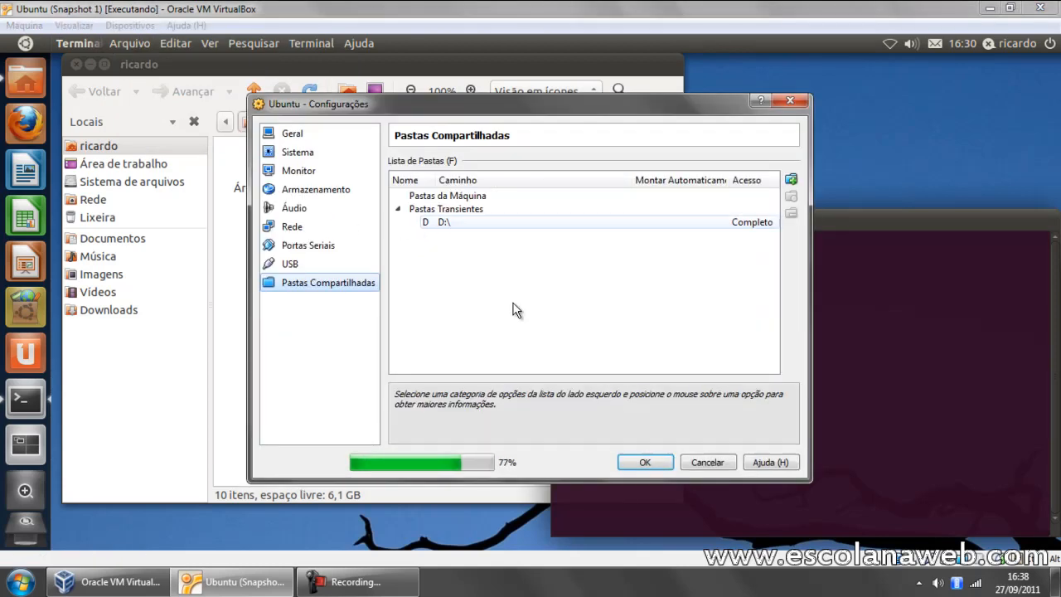
pyautogui.click(709, 462)
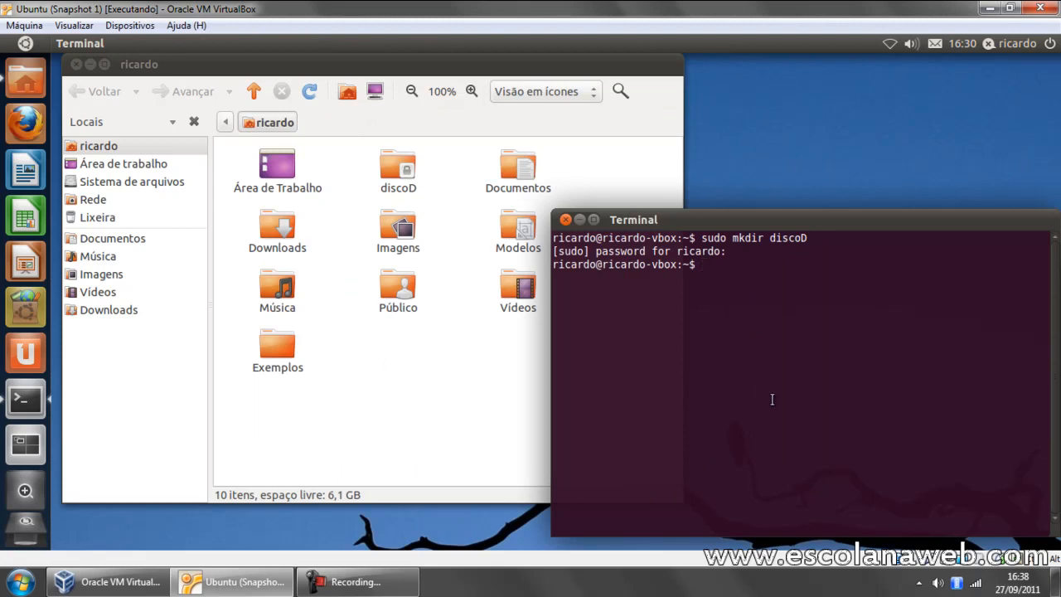
# Step: Mount the share D on the home folder's discoD directory in Terminal, using sudo mount -t vboxsf
pyautogui.write('sudo mount -t vboxsf D')
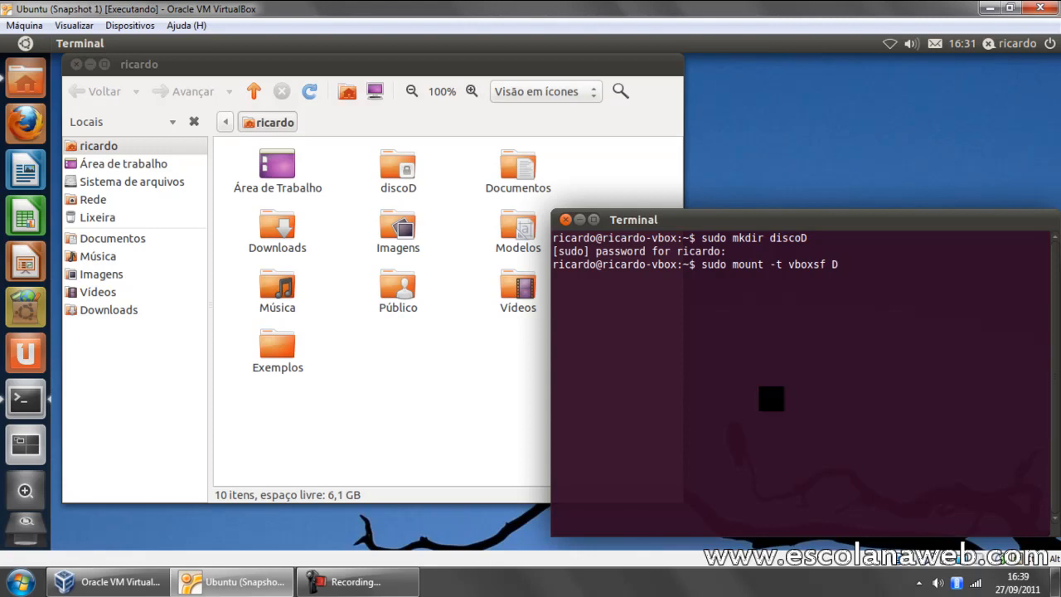
pyautogui.write(' /home/ricardo/d')
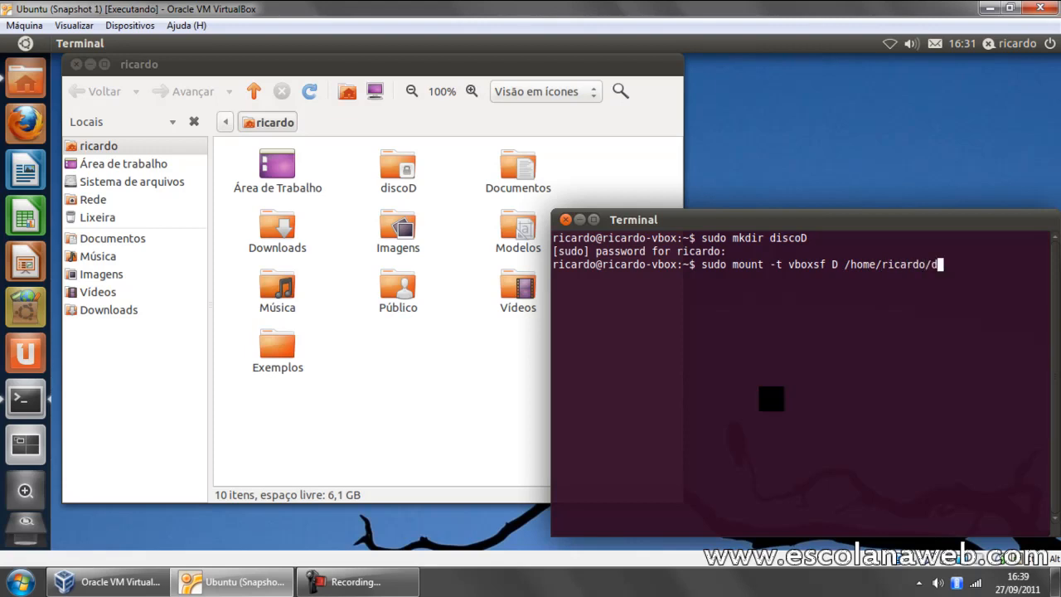
pyautogui.write('iscoD')
pyautogui.press('Return')
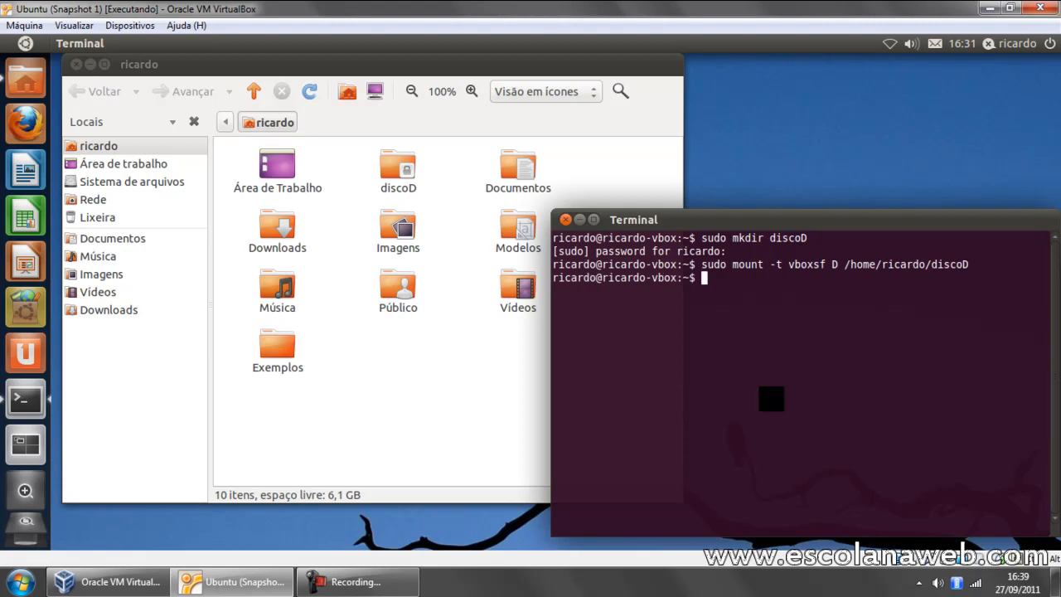
# Step: Open the discoD folder in the file manager and create an empty document in it
pyautogui.click(402, 173)
pyautogui.doubleClick(402, 172)
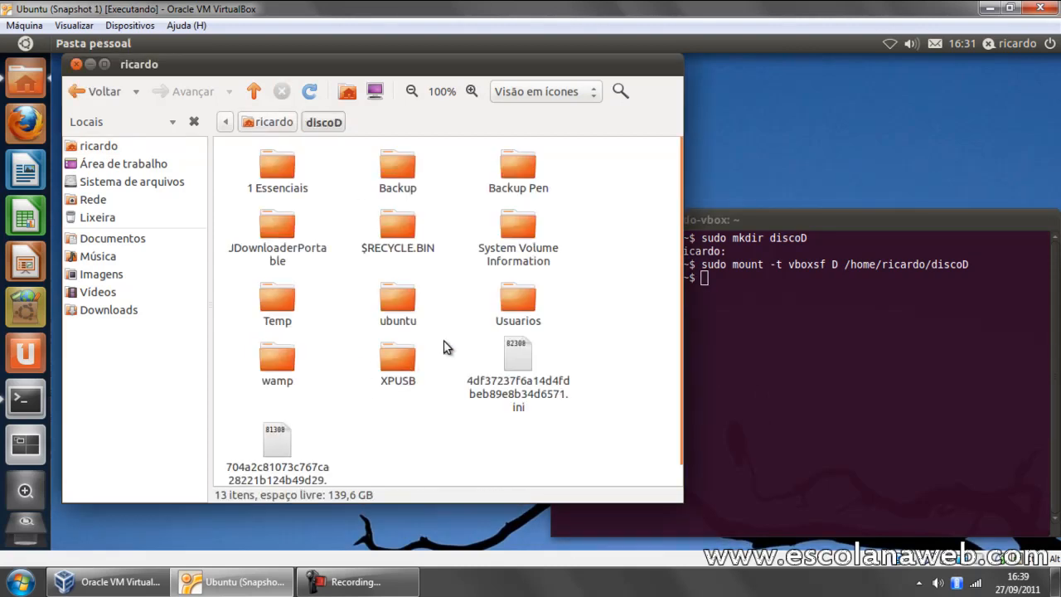
pyautogui.scroll(-1, 440, 338)
pyautogui.rightClick(434, 442)
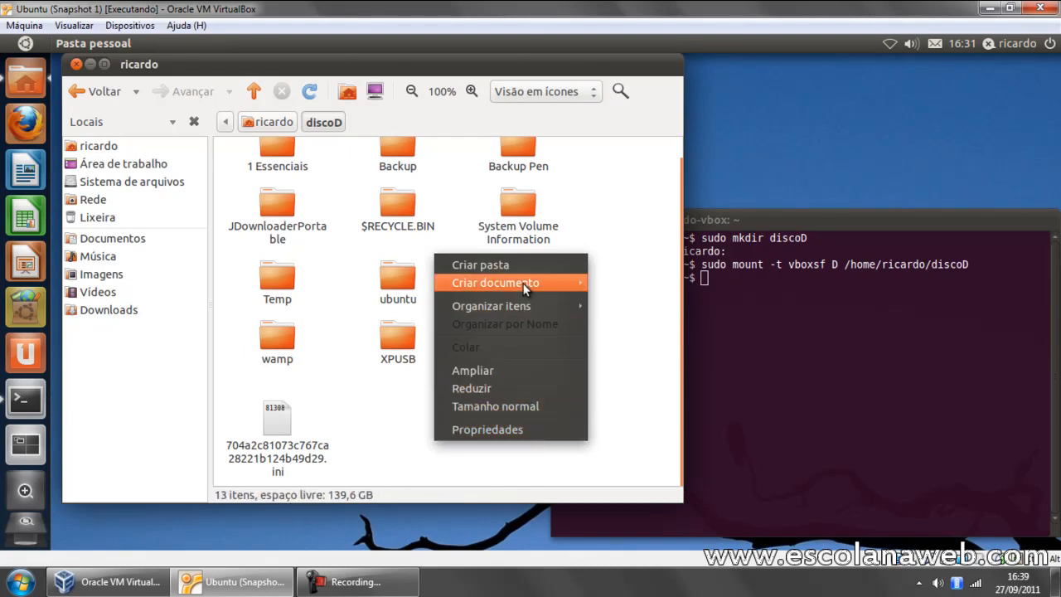
pyautogui.moveTo(525, 288)
pyautogui.click(637, 307)
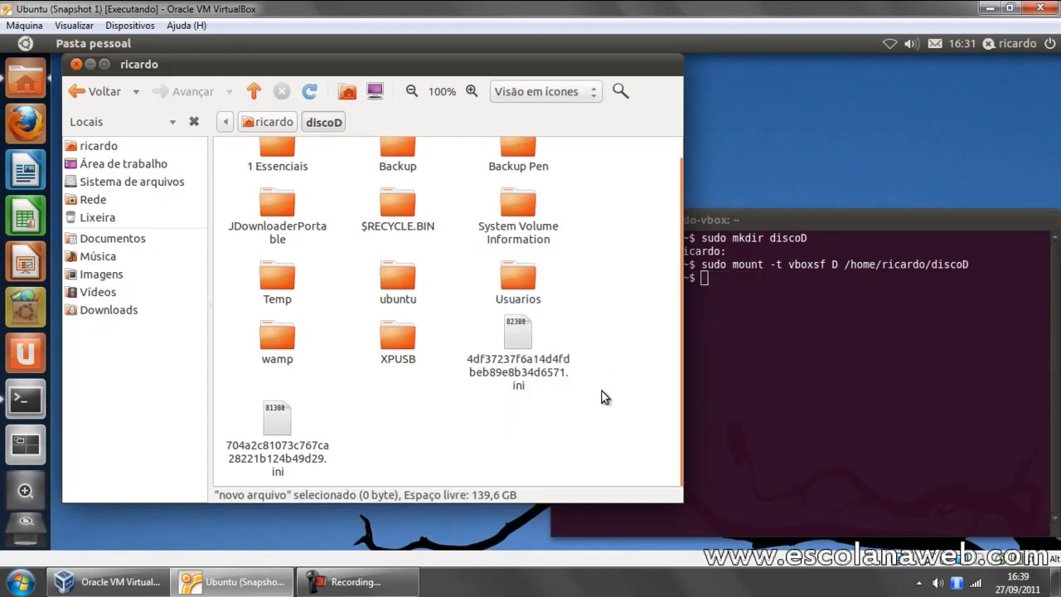
# Step: Name the new empty document in the discoD folder "ubuntu virtual"
pyautogui.write('t')
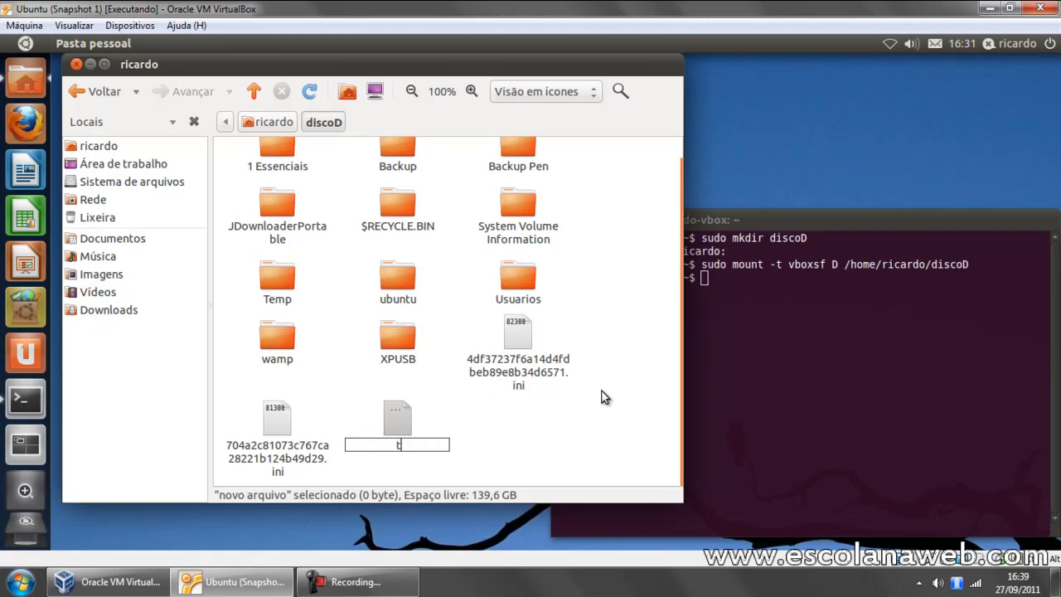
pyautogui.write('ubuntu virtual')
pyautogui.press('Return')
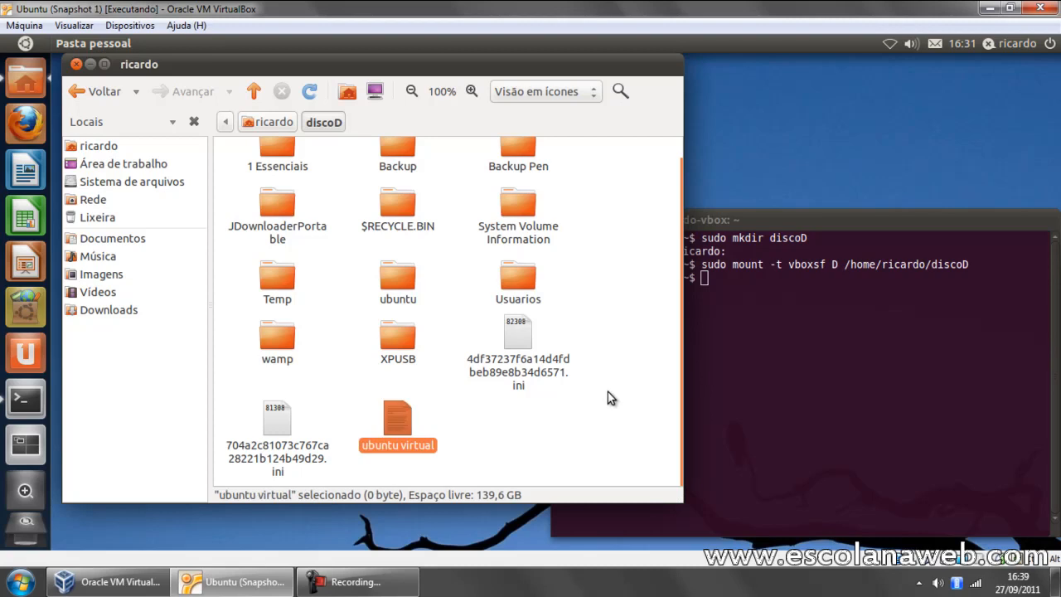
# Step: Open Disco Local (D:) on the Windows host, permanently delete the "ubuntu virtual" file and close the window
pyautogui.click(21, 580)
pyautogui.click(239, 355)
pyautogui.doubleClick(453, 137)
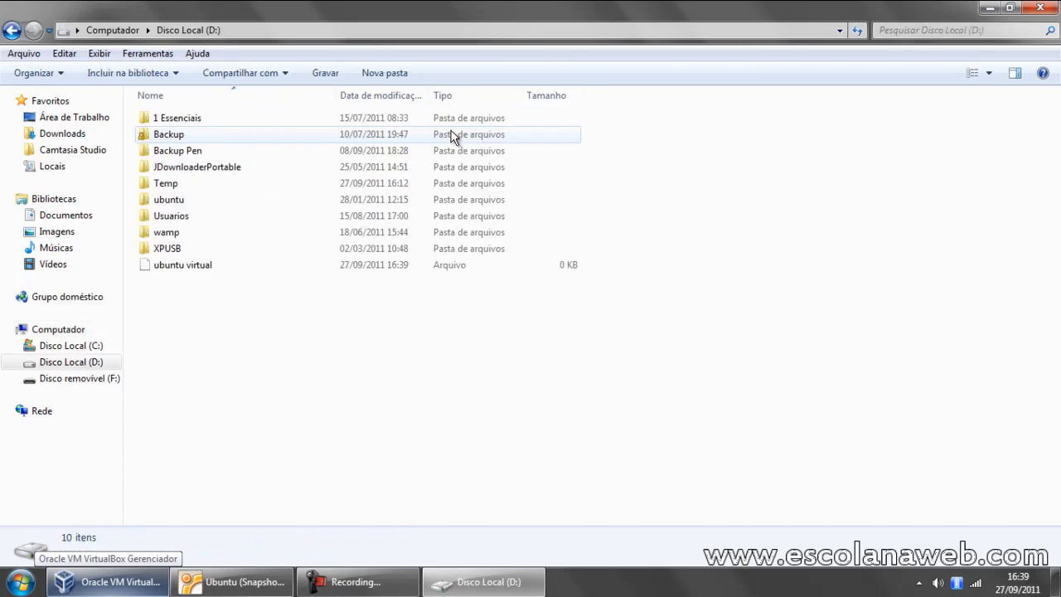
pyautogui.click(199, 267)
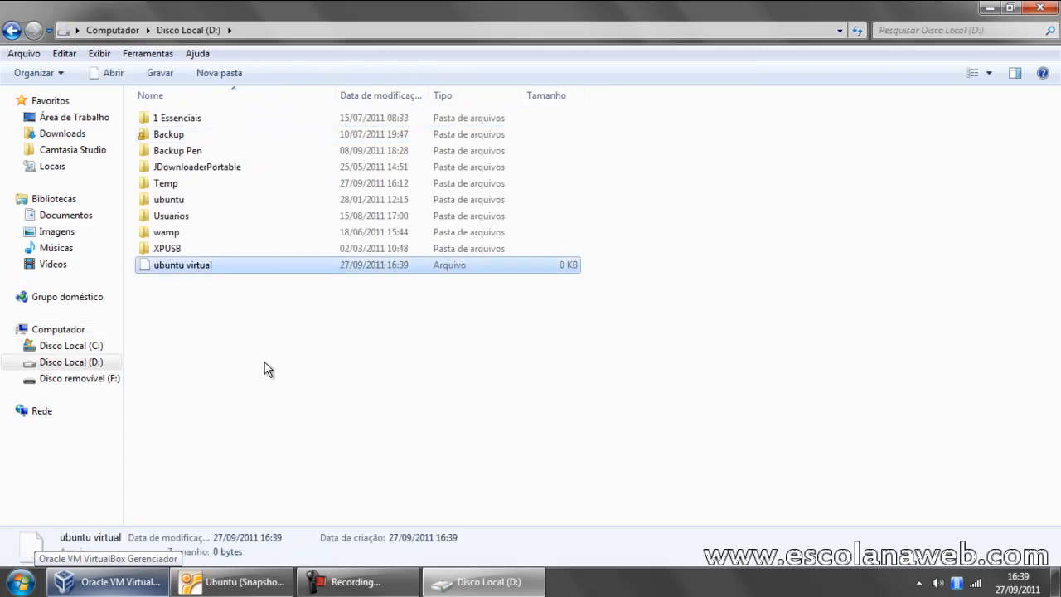
pyautogui.hotkey('shift', 'Delete')
pyautogui.press('Return')
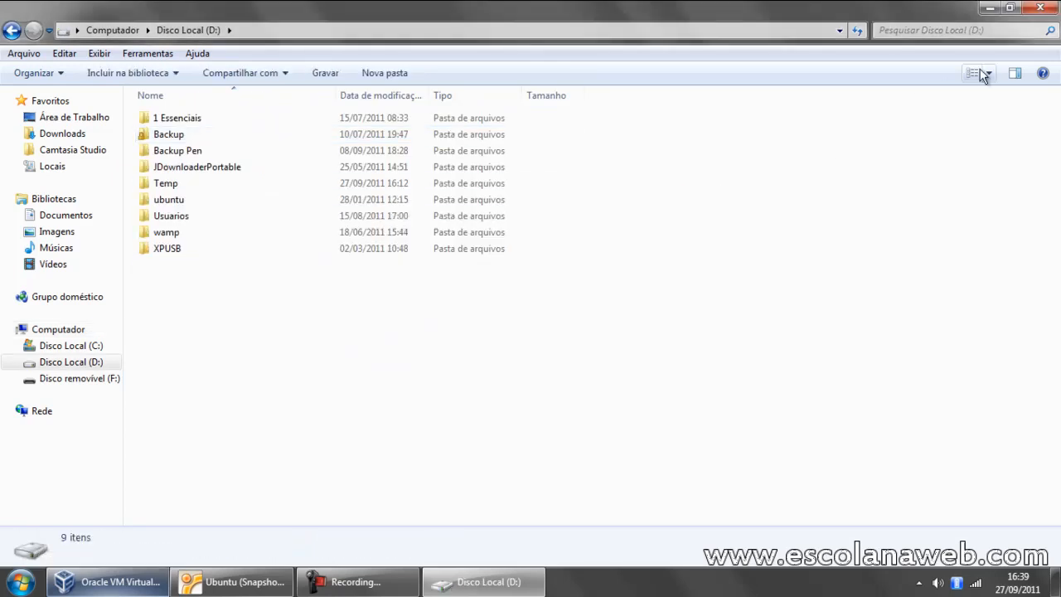
pyautogui.click(1040, 7)
# Step: Refresh the discoD folder in the Ubuntu machine and reopen it from the home folder to check its contents
pyautogui.click(525, 423)
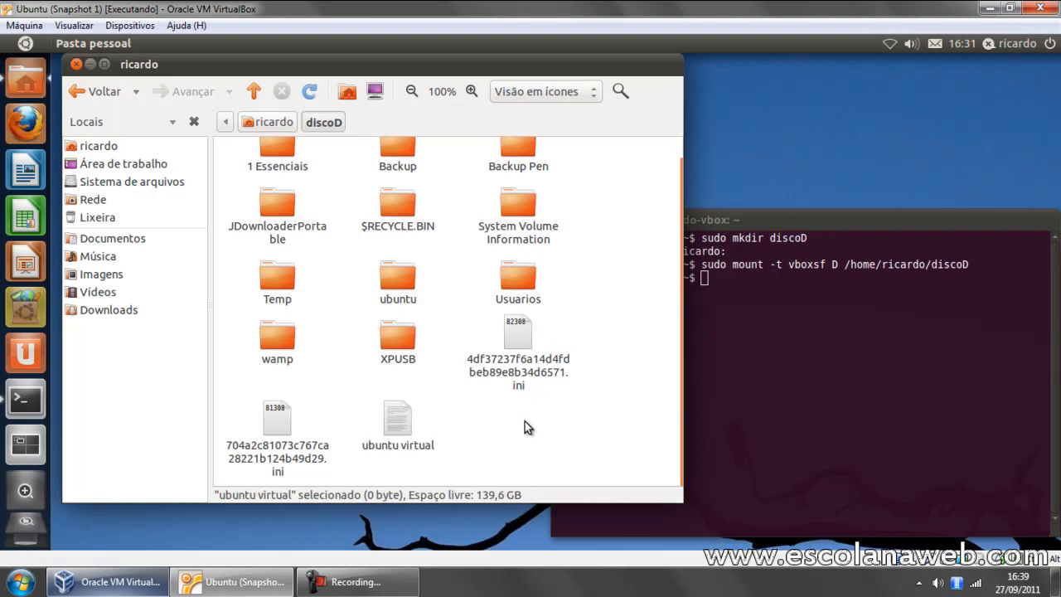
pyautogui.click(309, 93)
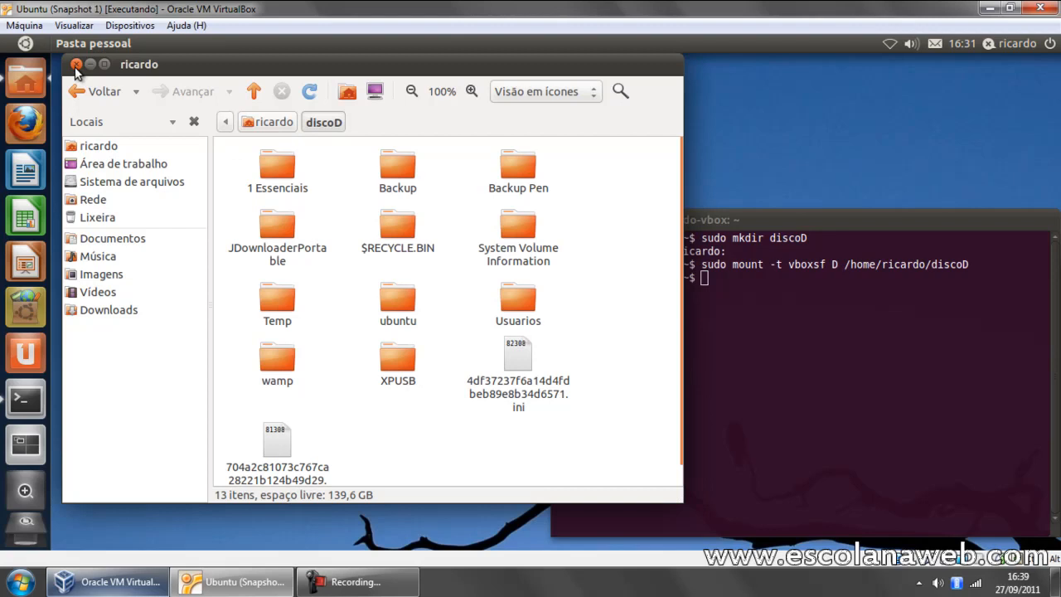
pyautogui.click(270, 122)
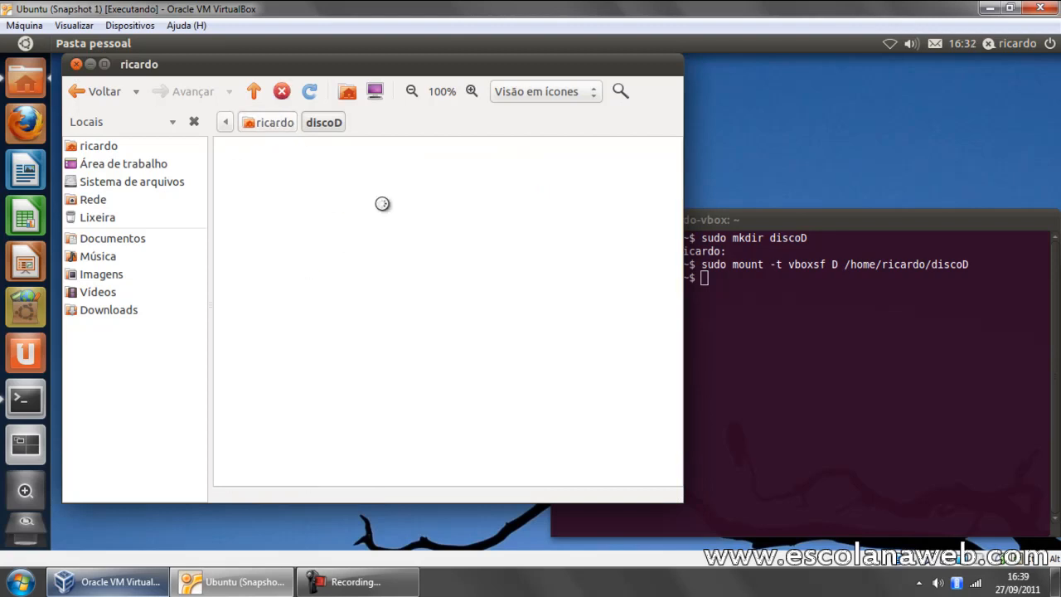
pyautogui.click(410, 167)
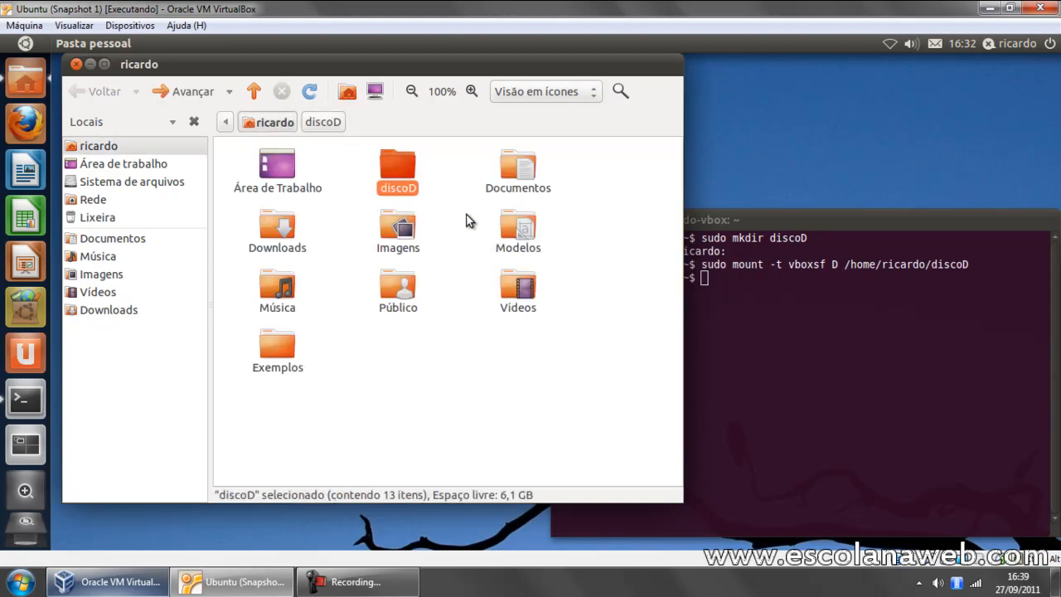
pyautogui.doubleClick(402, 165)
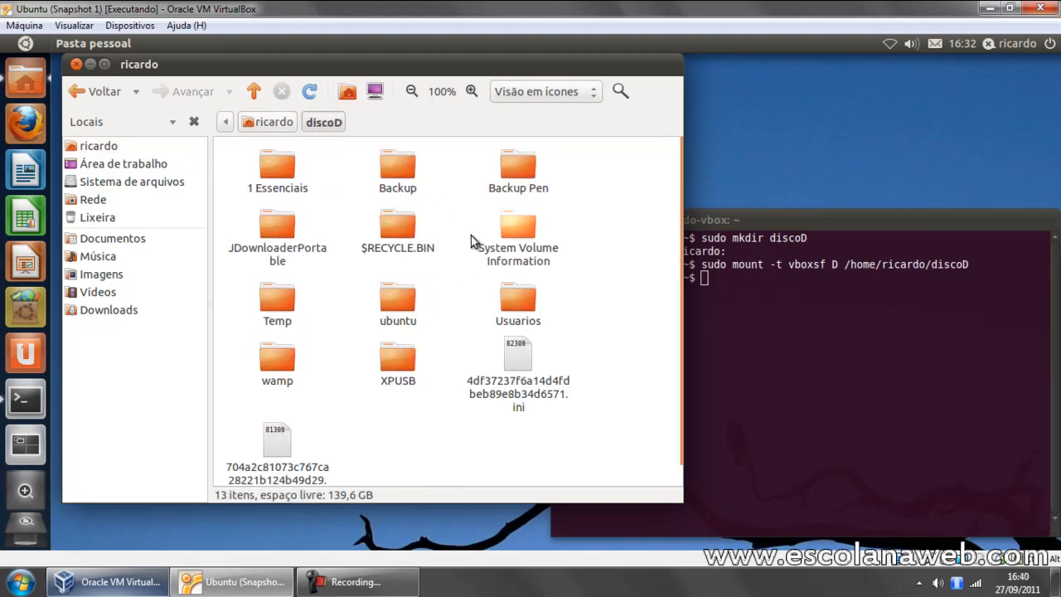
# Step: Close the file manager and Terminal in Ubuntu and close the virtual machine, saving its state
pyautogui.click(76, 64)
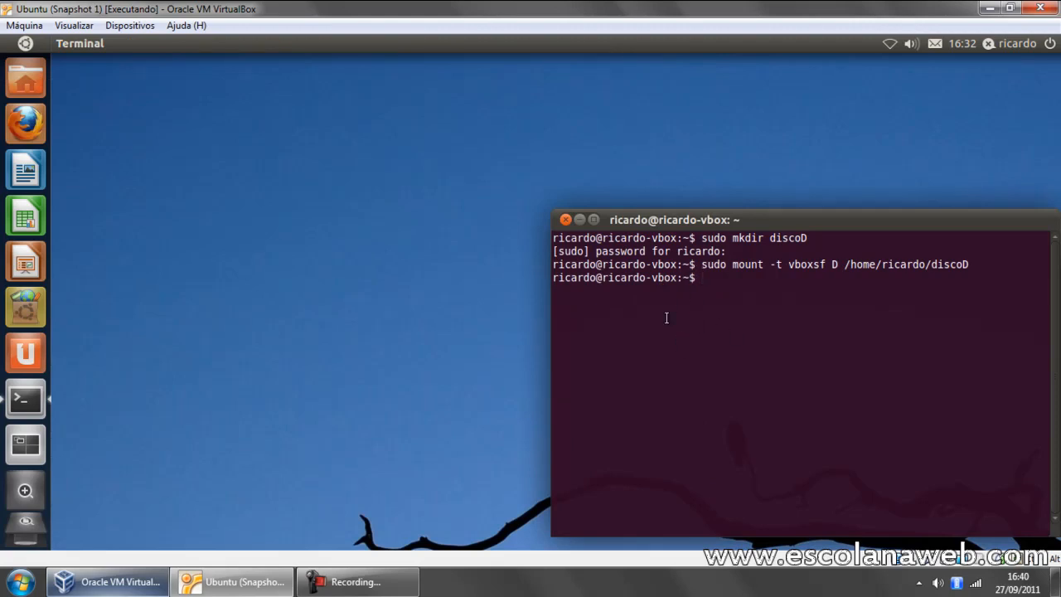
pyautogui.click(566, 219)
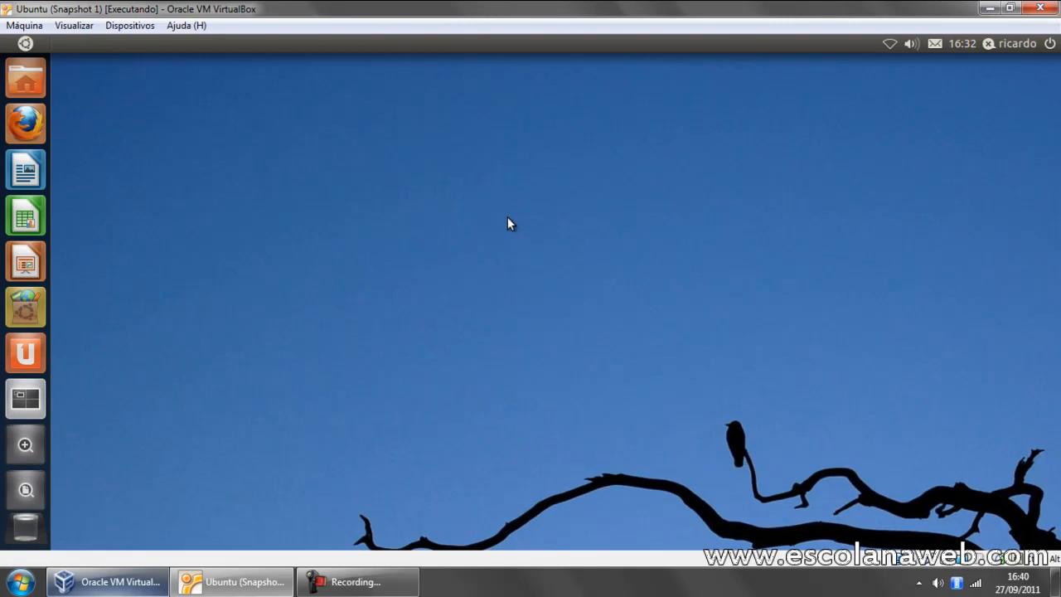
pyautogui.click(1040, 8)
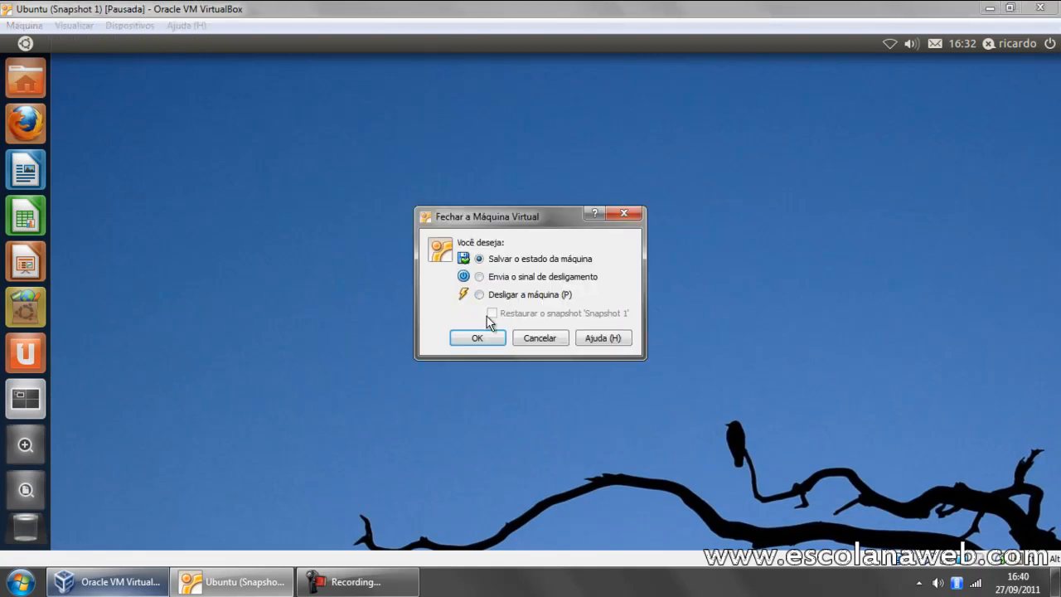
pyautogui.click(476, 337)
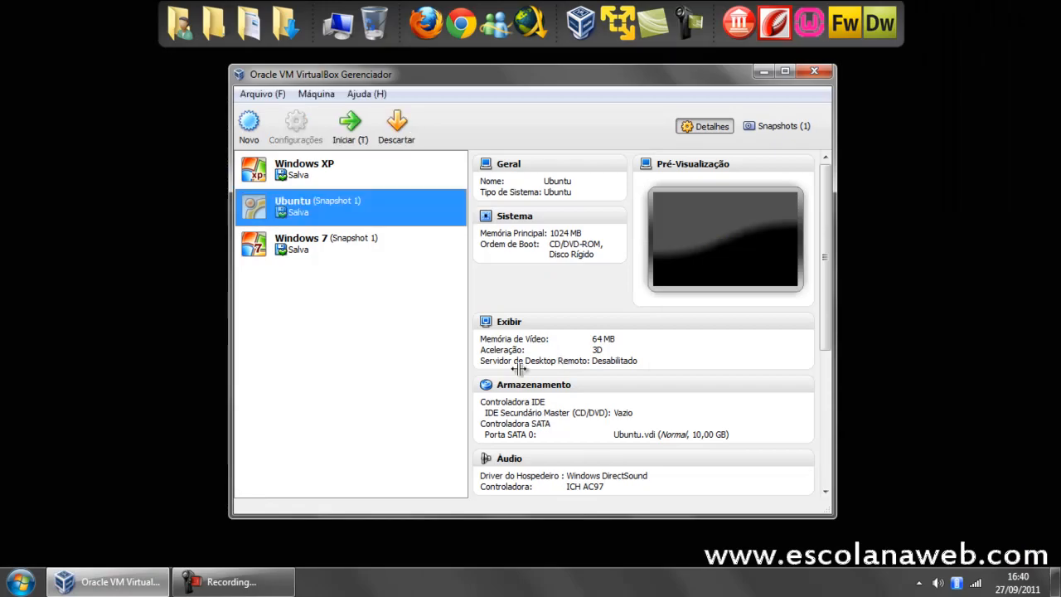
# Step: Look through the Windows 7, Ubuntu and Windows XP machines in the VirtualBox manager, ending on Windows XP
pyautogui.click(374, 240)
pyautogui.click(394, 204)
pyautogui.click(394, 174)
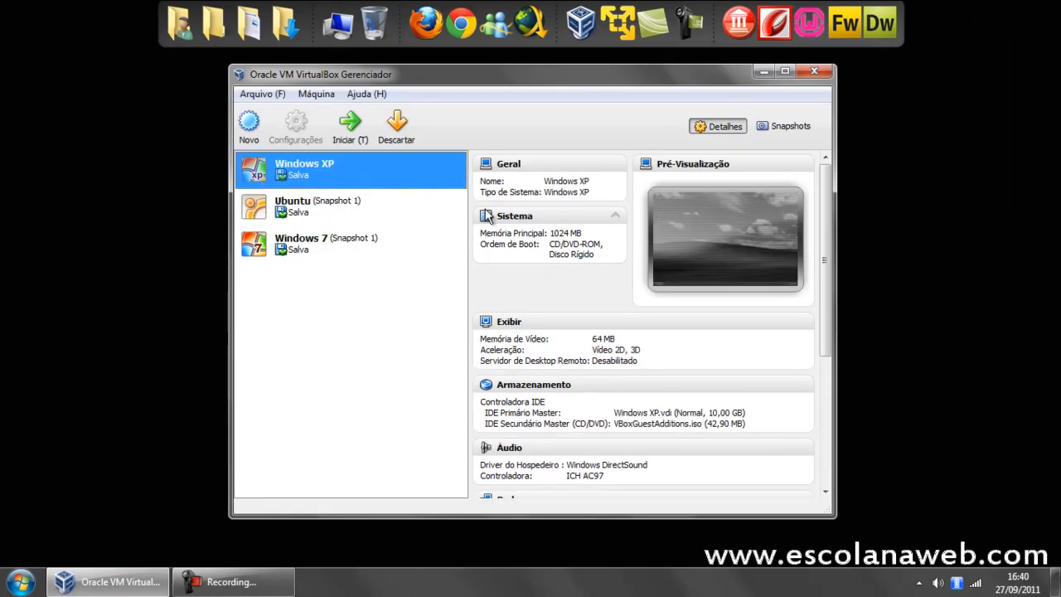